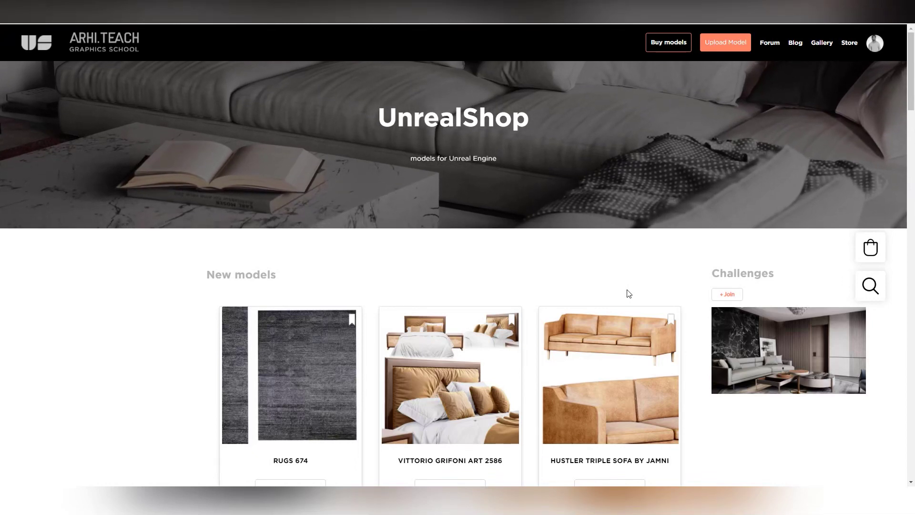
# Scroll through the naRovinah page to view the Apartament in Prague description and video
pyautogui.scroll(-3, 627, 290)
pyautogui.scroll(3, 627, 290)
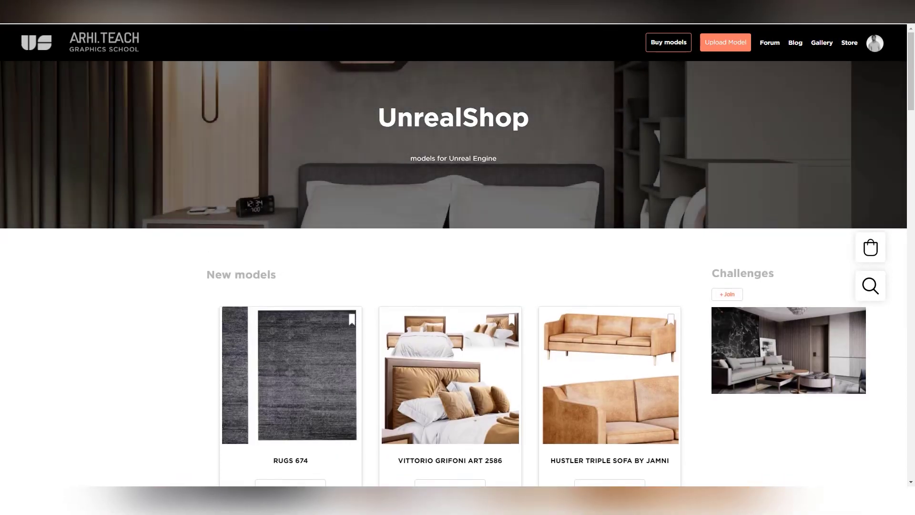
pyautogui.scroll(-12, 537, 311)
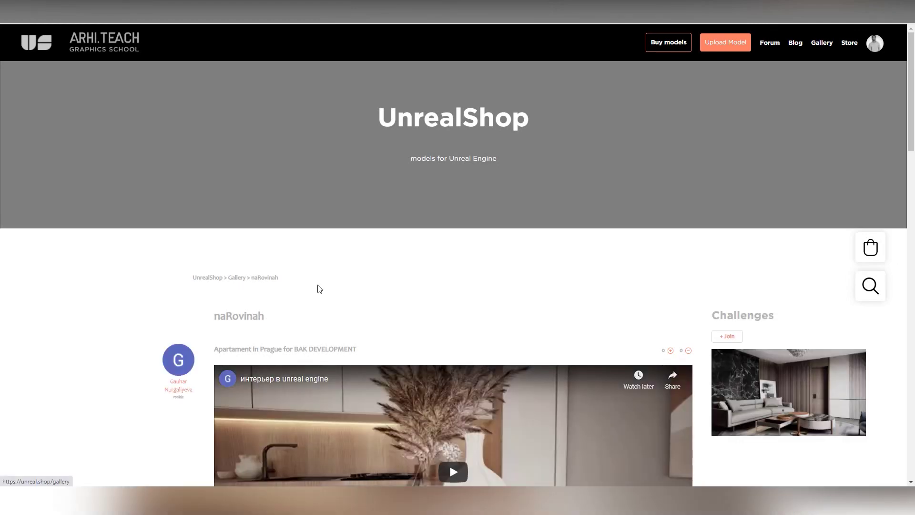
# Go back to the Gallery list and open the Challenges filter, then close it without choosing one
pyautogui.hotkey('alt', 'Left')
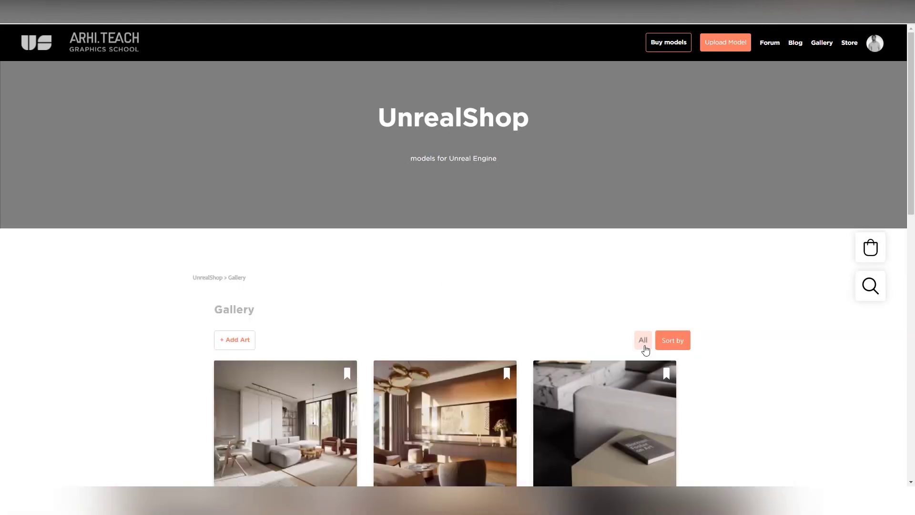
pyautogui.click(637, 344)
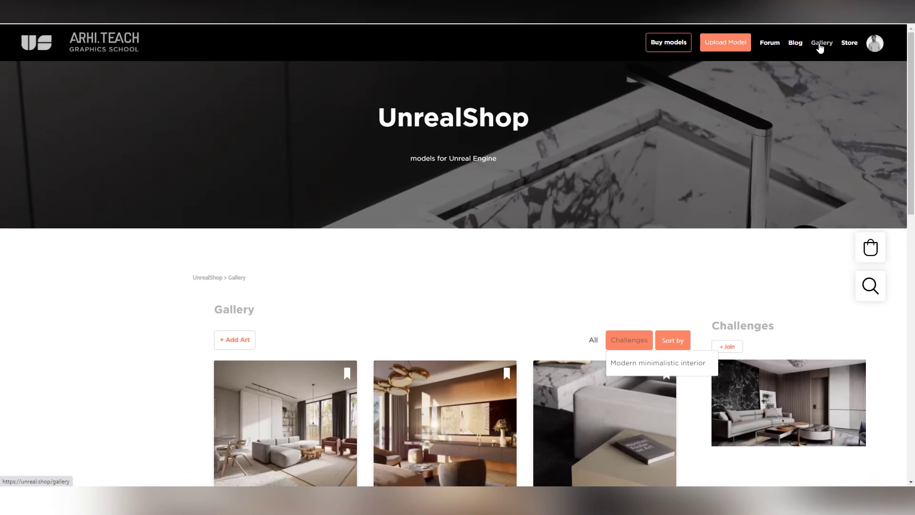
pyautogui.click(720, 318)
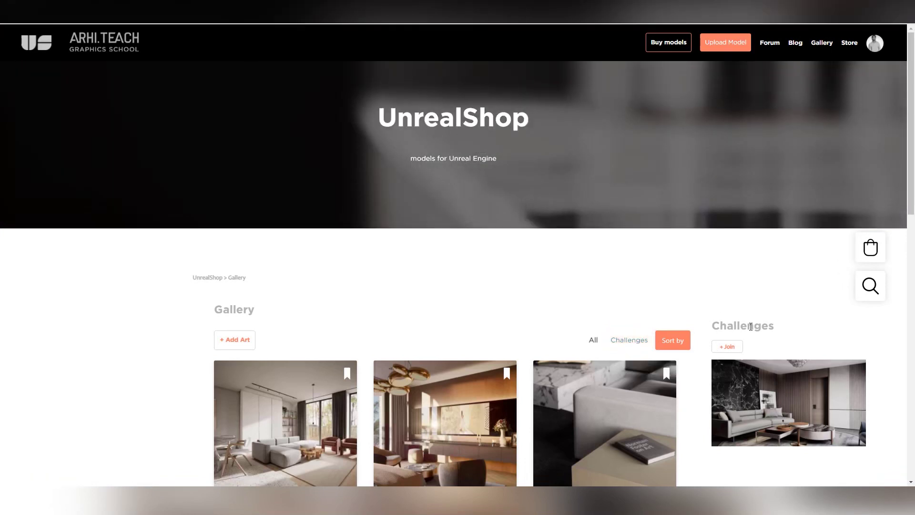
pyautogui.scroll(-1, 722, 319)
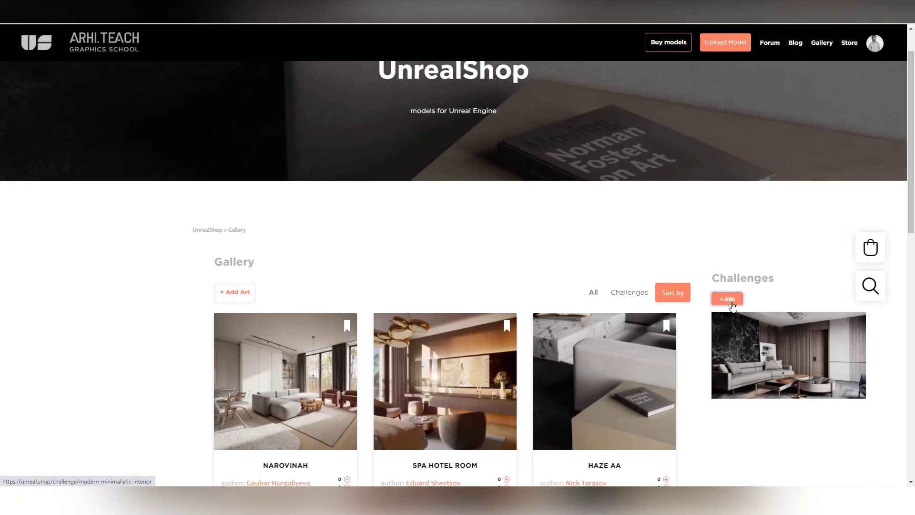
# Join the Modern minimalistic interior challenge and highlight 'minimalist style' and 'modern' in its rules
pyautogui.click(732, 304)
pyautogui.scroll(-3, 620, 267)
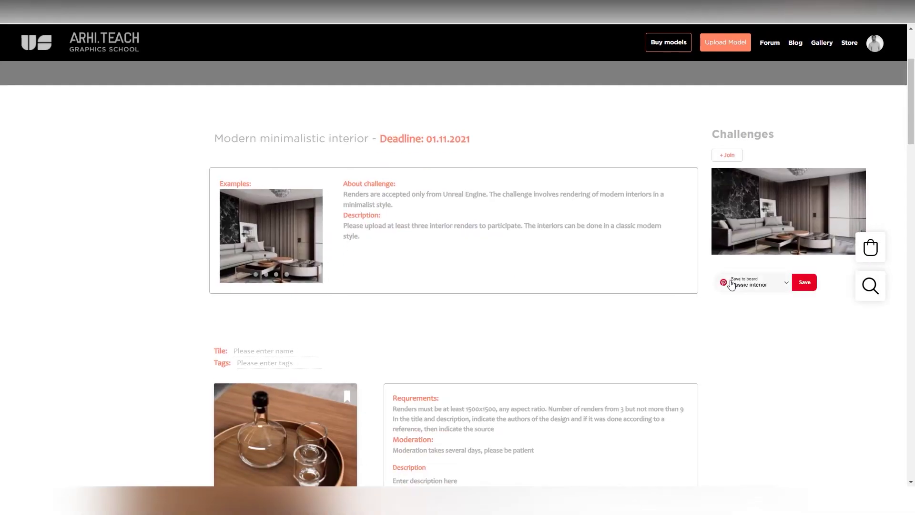
pyautogui.scroll(2, 376, 182)
pyautogui.scroll(-3, 477, 229)
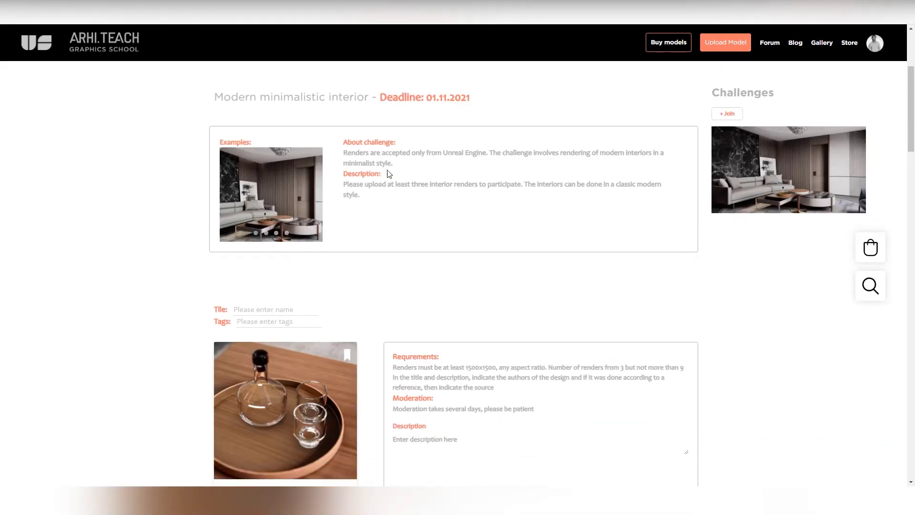
pyautogui.moveTo(394, 167); pyautogui.dragTo(342, 166)
pyautogui.doubleClick(602, 155)
pyautogui.scroll(-1, 408, 207)
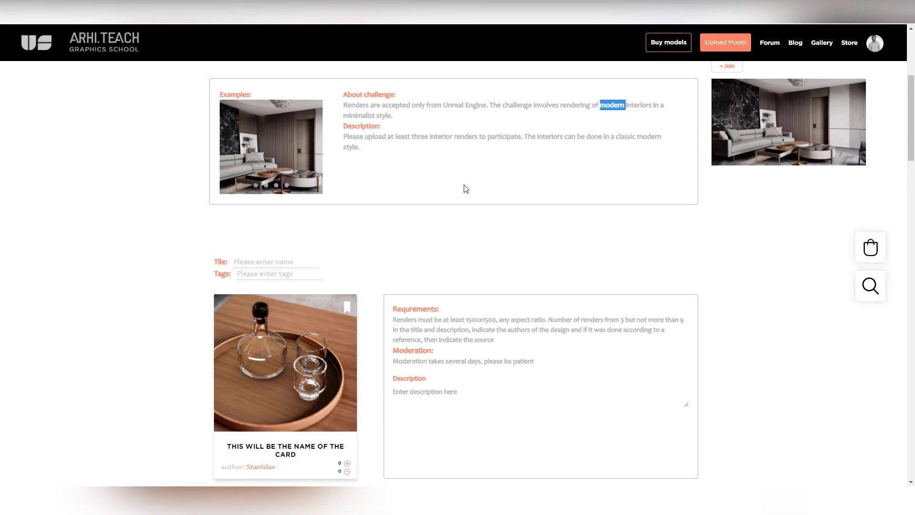
pyautogui.scroll(-4, 466, 188)
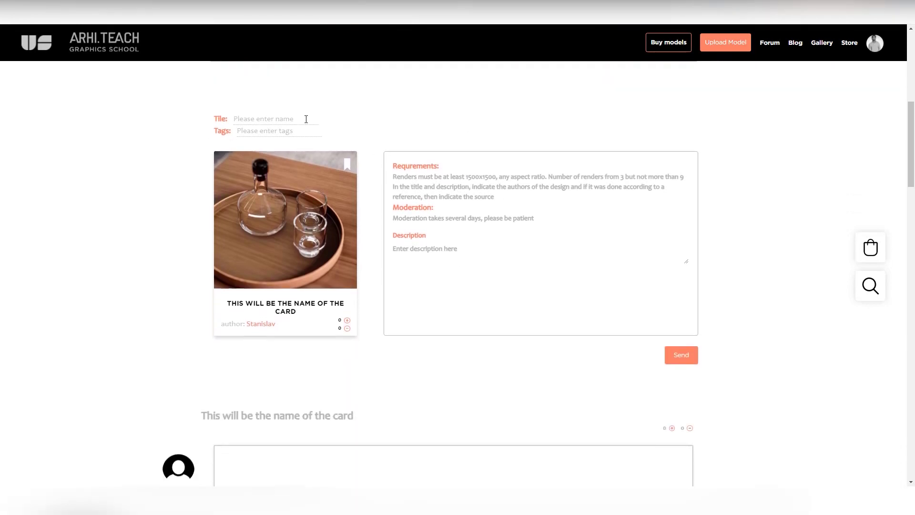
pyautogui.click(279, 111)
pyautogui.scroll(-3, 539, 194)
pyautogui.scroll(2, 441, 202)
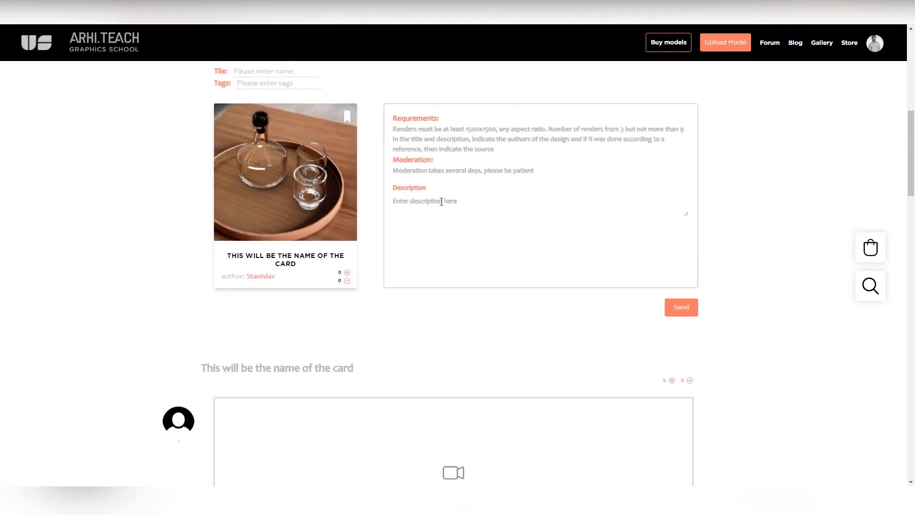
pyautogui.scroll(3, 230, 221)
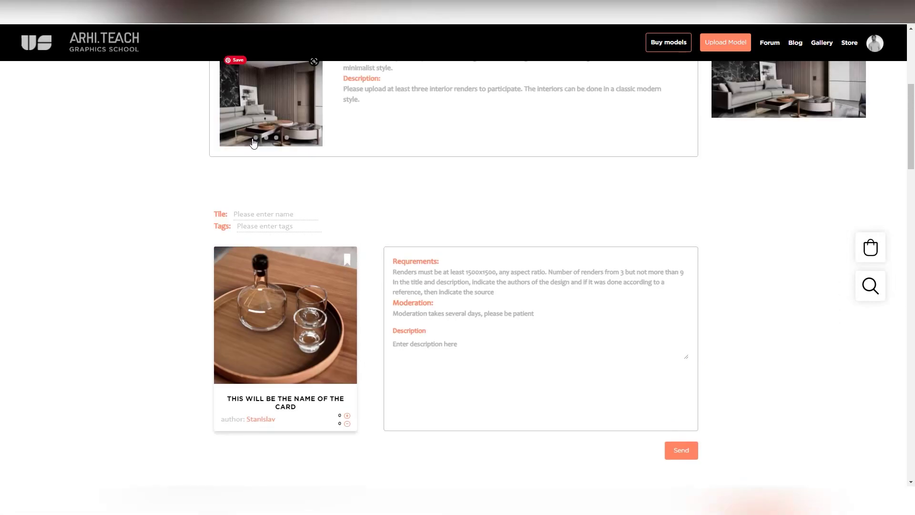
pyautogui.click(240, 215)
pyautogui.click(452, 347)
pyautogui.scroll(-7, 586, 309)
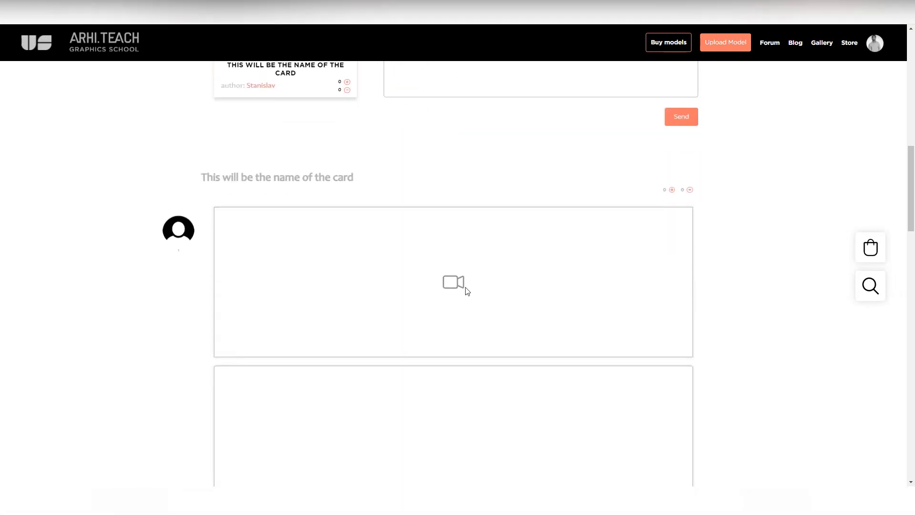
pyautogui.scroll(-1, 523, 313)
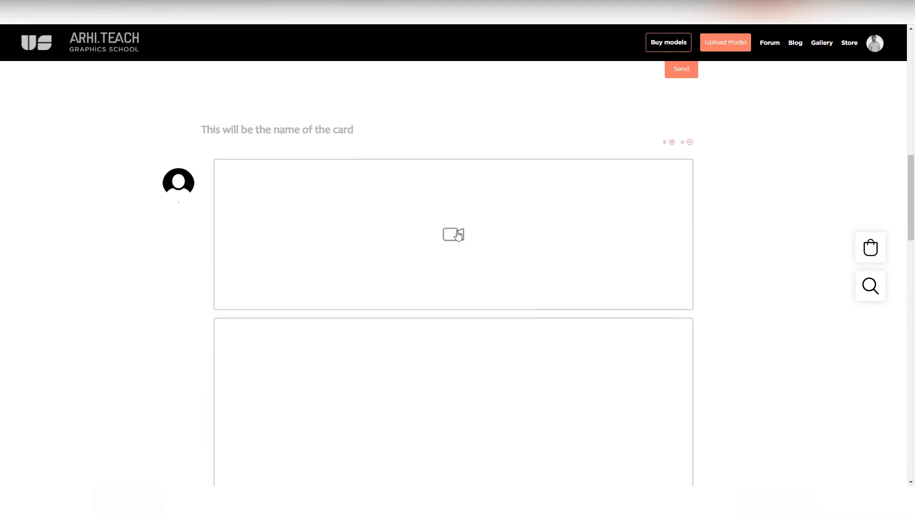
pyautogui.scroll(-7, 479, 246)
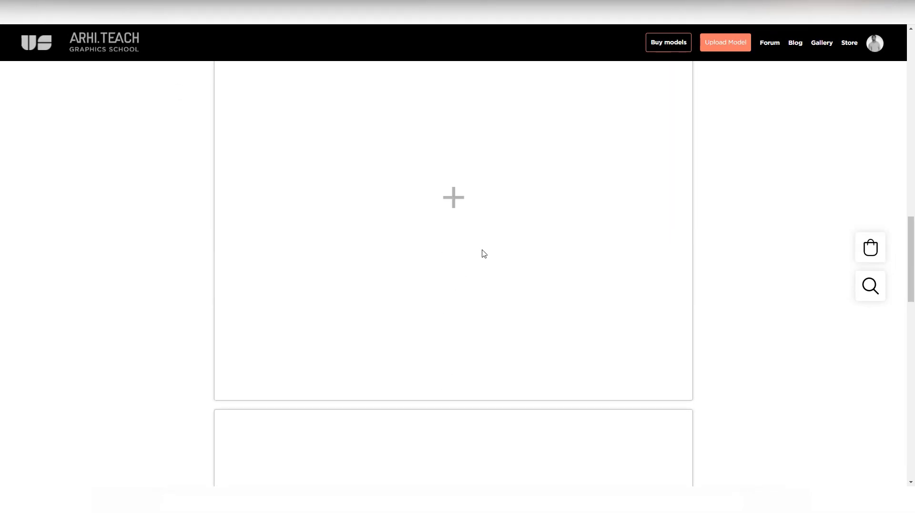
pyautogui.scroll(-2, 484, 254)
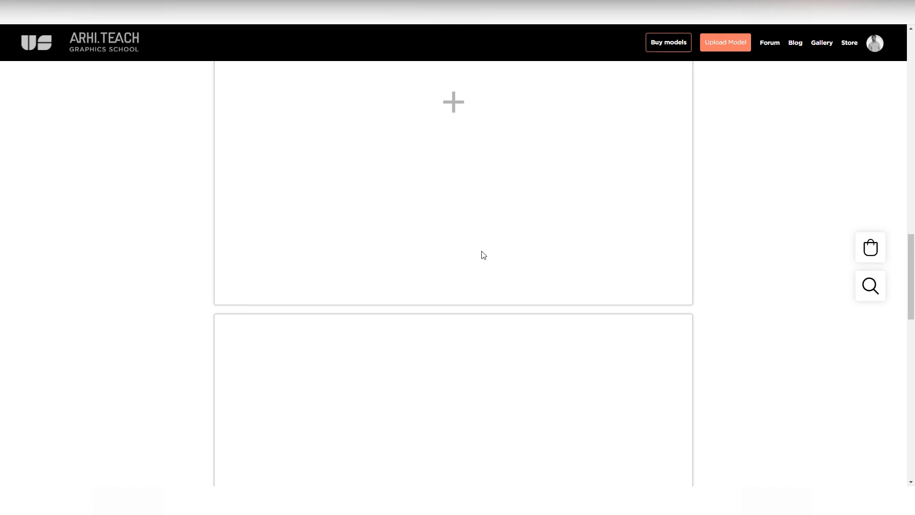
pyautogui.scroll(9, 483, 255)
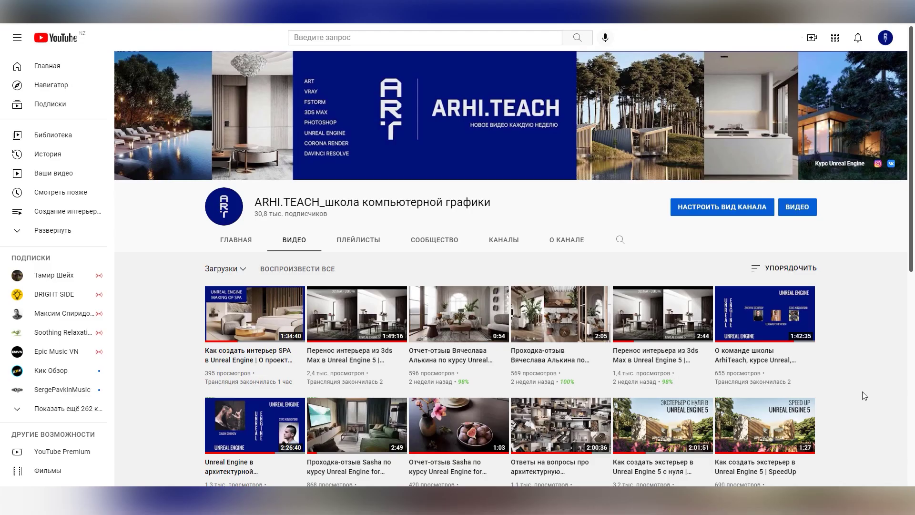
# Copy the URL of the ARHI.TEACH Unreal Engine for Archviz review video
pyautogui.scroll(-6, 863, 393)
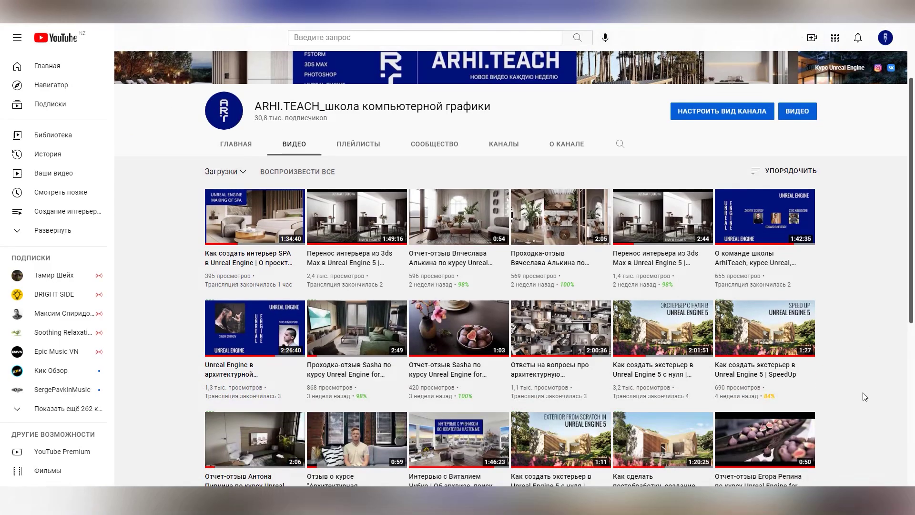
pyautogui.scroll(-3, 866, 398)
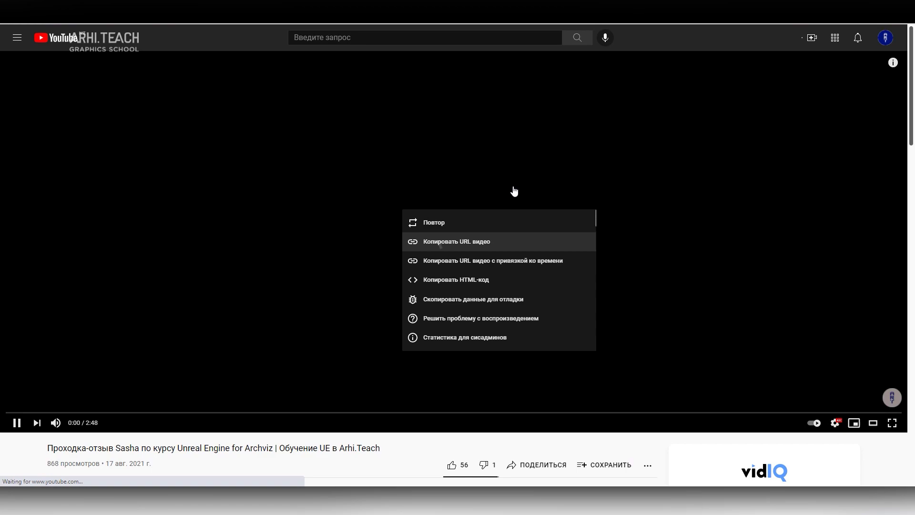
pyautogui.click(515, 191)
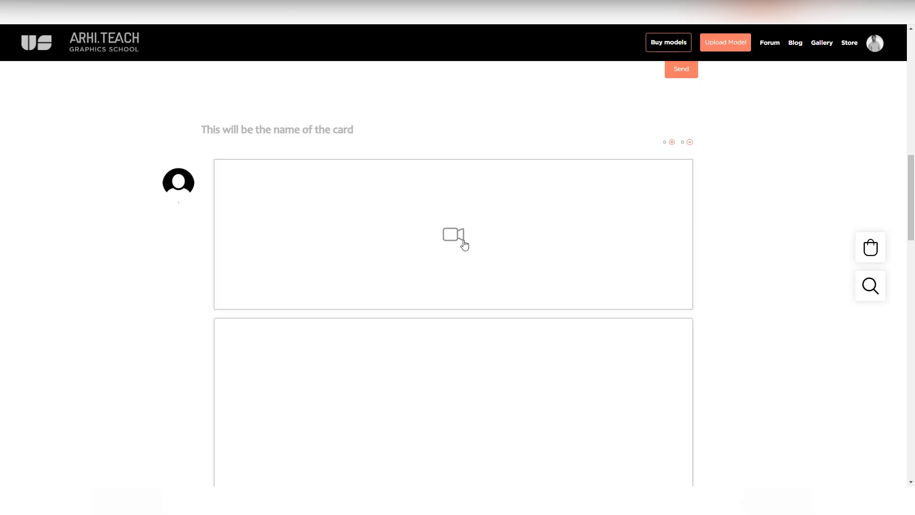
# Embed the copied YouTube review video link in the challenge entry
pyautogui.click(465, 240)
pyautogui.click(397, 93)
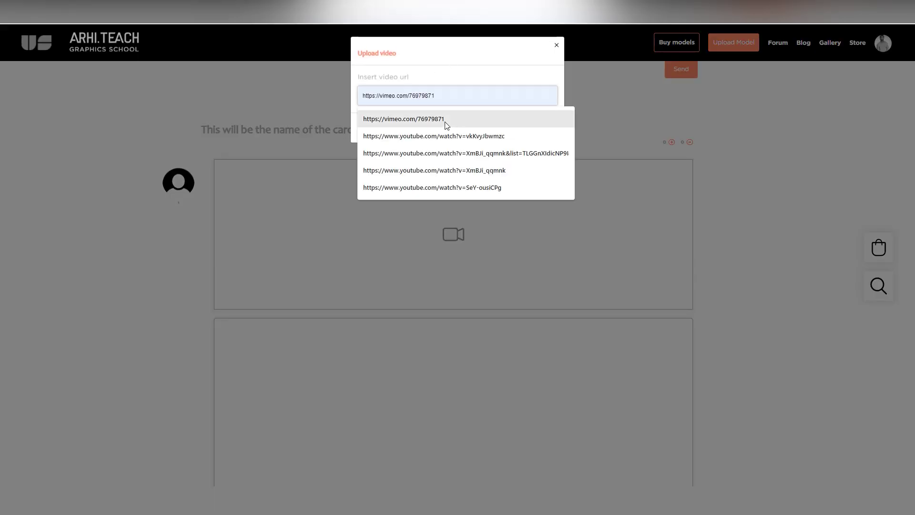
pyautogui.write('https://youtu.be/xPwZ9XXy6qU')
pyautogui.click(547, 127)
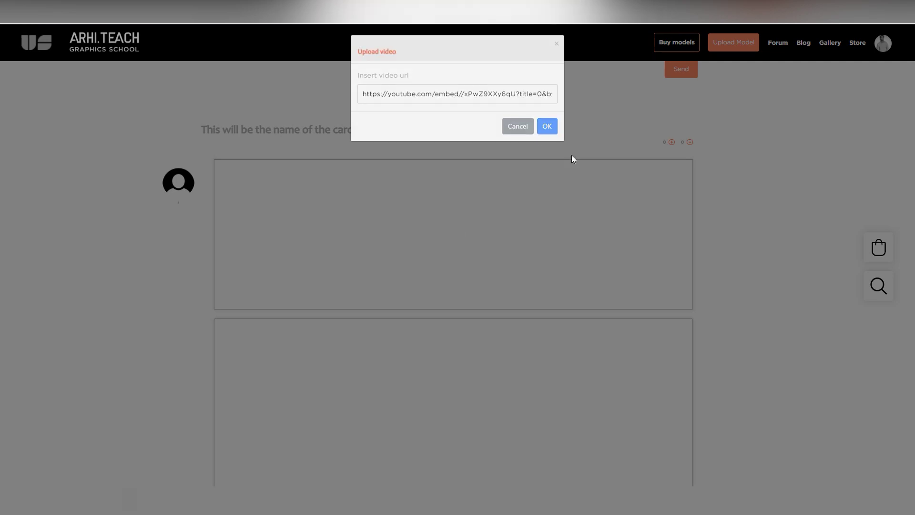
pyautogui.scroll(-3, 315, 405)
# Upload all ten render images from the Screenshots folder to the entry
pyautogui.hotkey('alt', 'Tab')
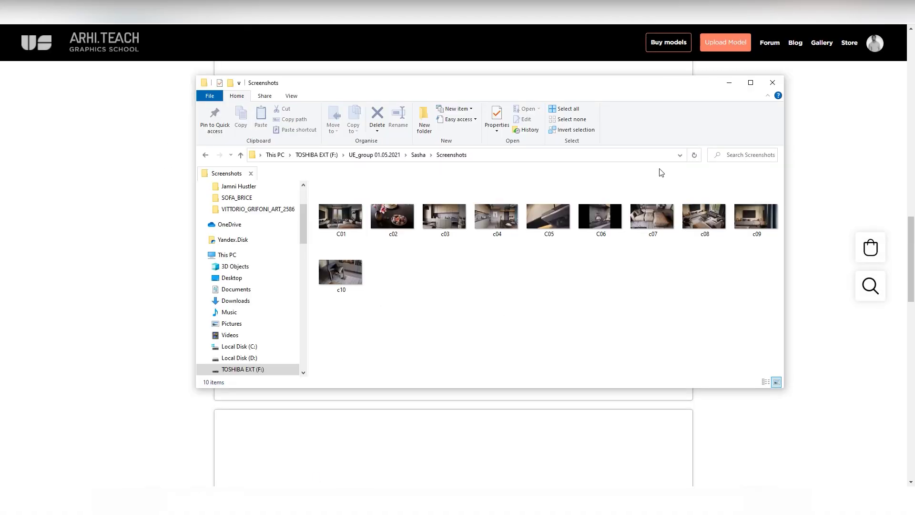
pyautogui.click(502, 153)
pyautogui.hotkey('ctrl', 'c')
pyautogui.hotkey('alt', 'Tab')
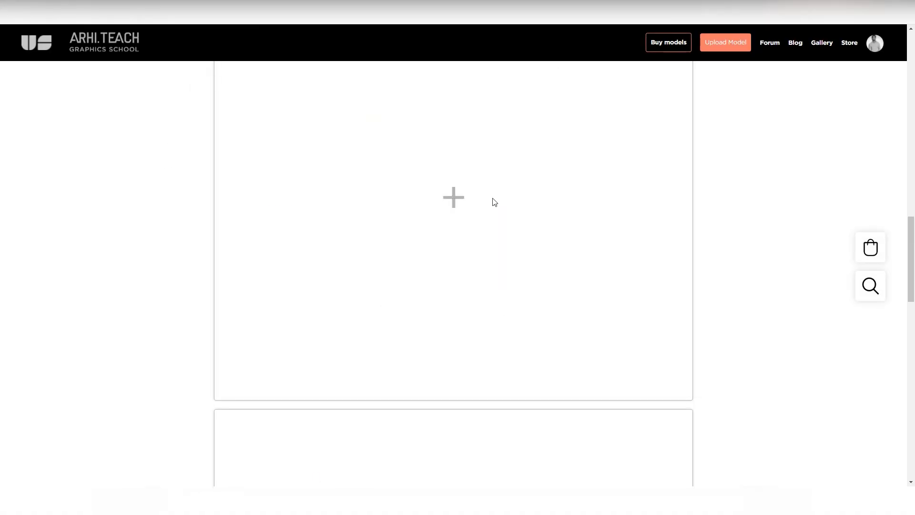
pyautogui.click(454, 196)
pyautogui.hotkey('ctrl', 'v')
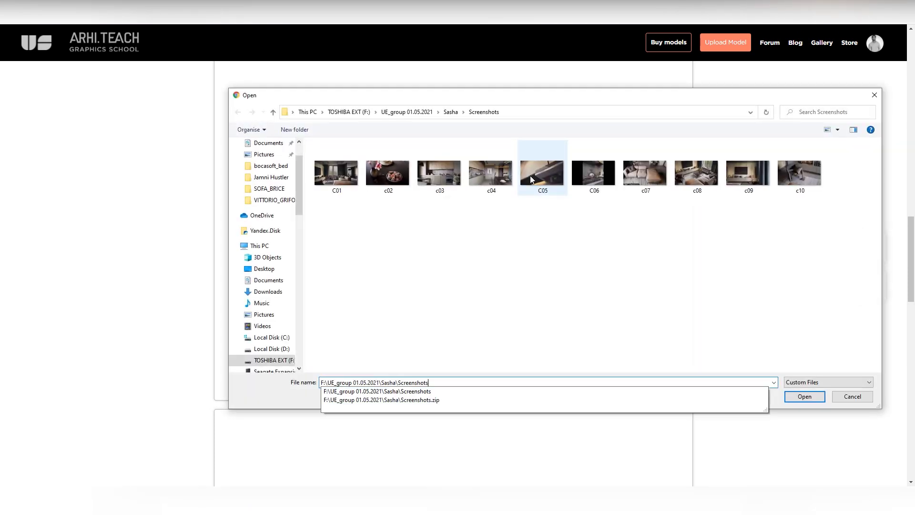
pyautogui.click(846, 212)
pyautogui.hotkey('ctrl', 'a')
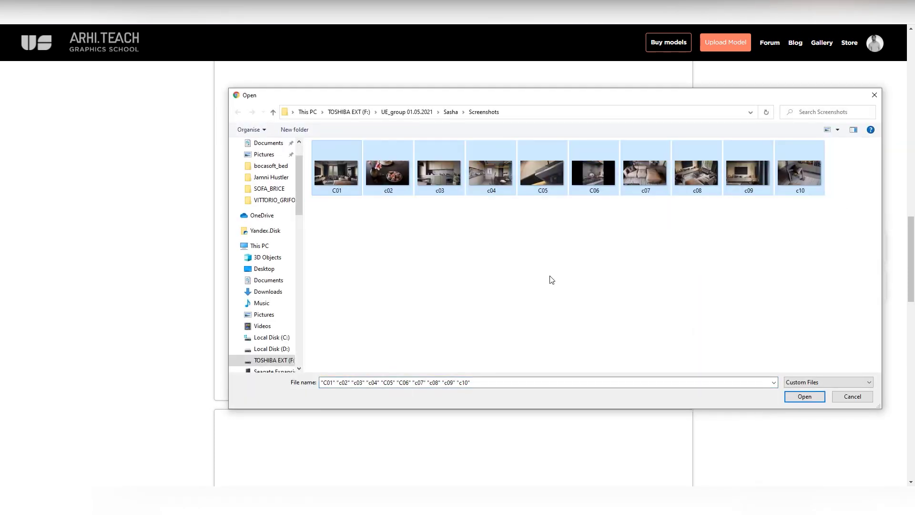
pyautogui.click(812, 400)
# Set the entry title to 'Modern minimalistic interior' from the title suggestions
pyautogui.scroll(15, 592, 305)
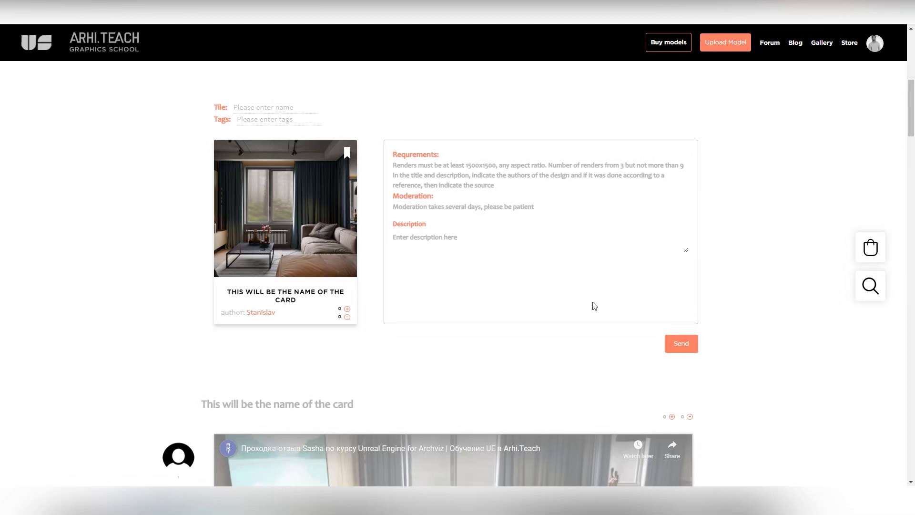
pyautogui.click(254, 310)
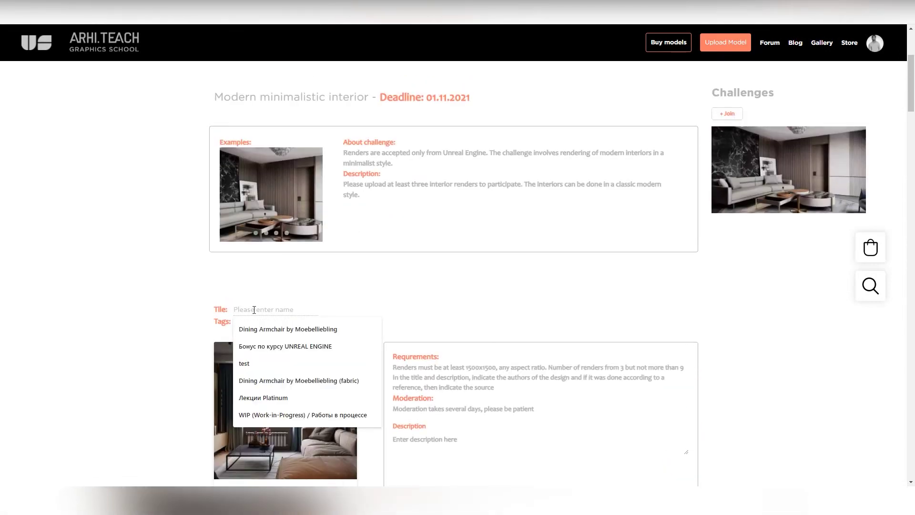
pyautogui.write('Mode')
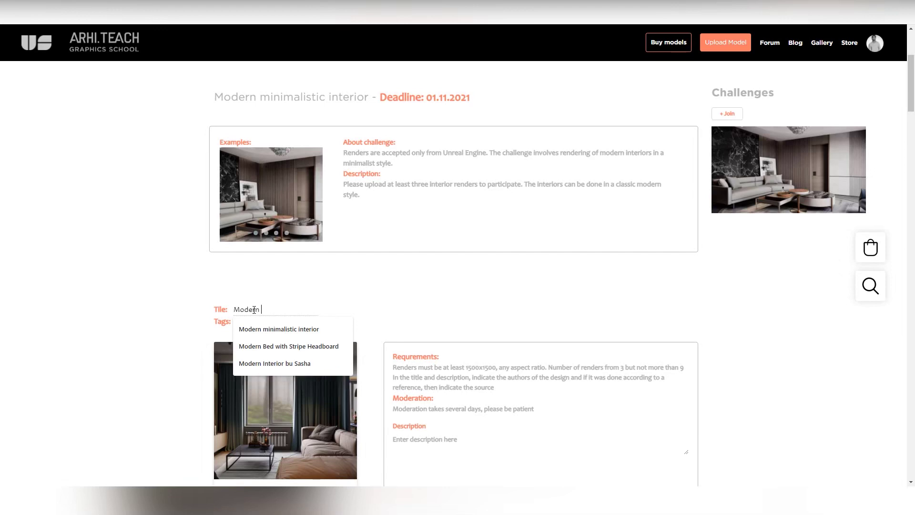
pyautogui.write('rn')
pyautogui.press('Down')
pyautogui.press('Return')
# Reuse the title 'Modern minimalistic interior' as the entry's tag
pyautogui.click(256, 323)
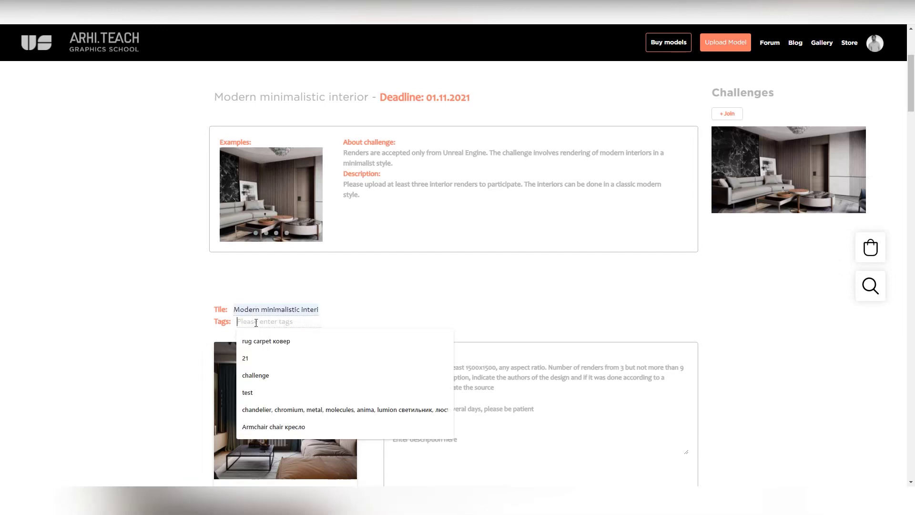
pyautogui.press('Escape')
pyautogui.tripleClick(268, 311)
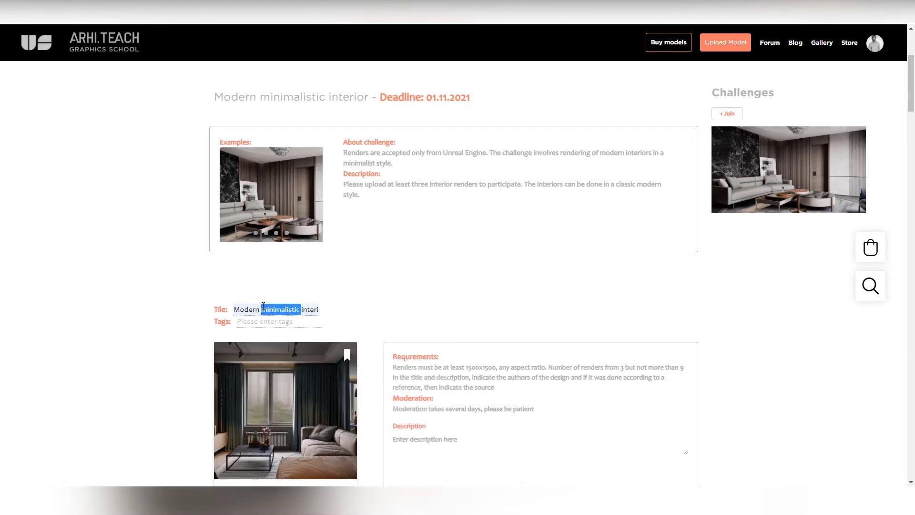
pyautogui.hotkey('ctrl', 'c')
pyautogui.click(269, 321)
pyautogui.hotkey('ctrl', 'v')
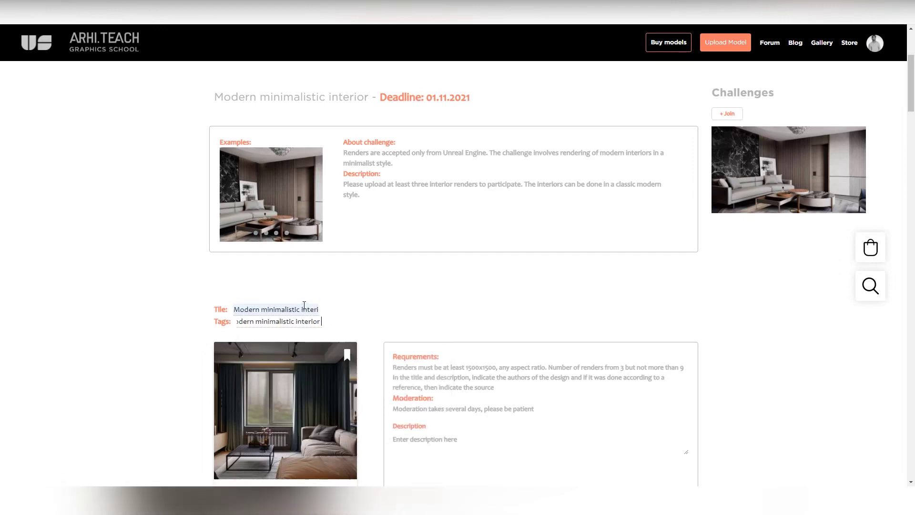
# Describe the entry as 'modern interior in Unreal Engine' and submit it
pyautogui.scroll(-3, 565, 76)
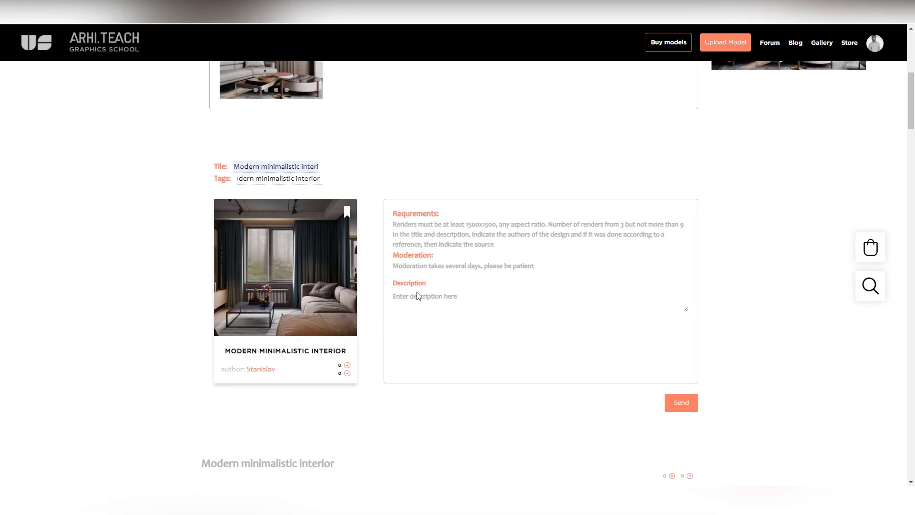
pyautogui.click(423, 303)
pyautogui.write('modern interior in Unreal Engine')
pyautogui.scroll(5, 491, 210)
pyautogui.scroll(-5, 727, 323)
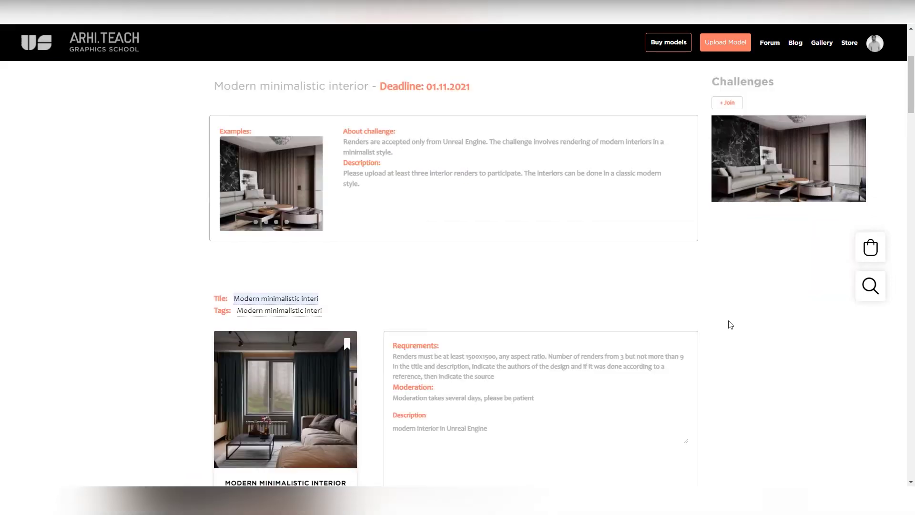
pyautogui.click(681, 403)
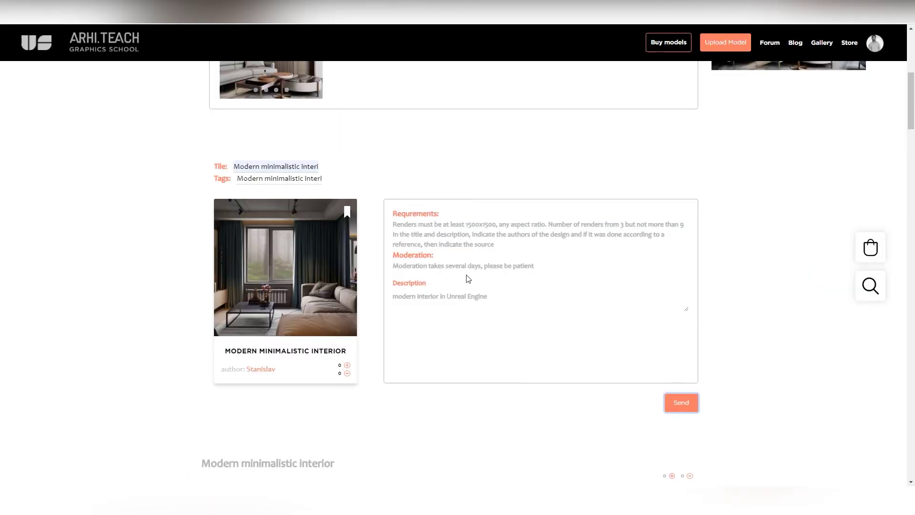
# Check the entry's Moderation card on the profile, then open the Admin dashboard from the avatar menu
pyautogui.scroll(-3, 467, 279)
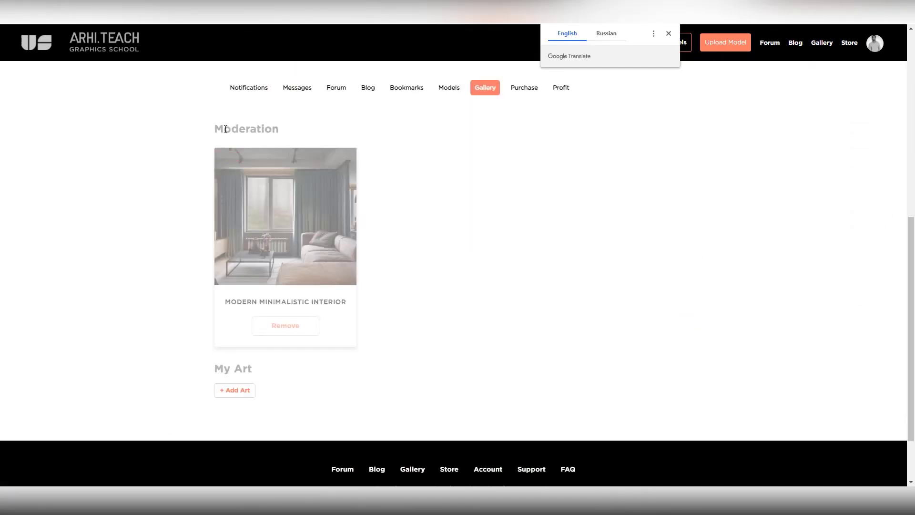
pyautogui.scroll(5, 490, 171)
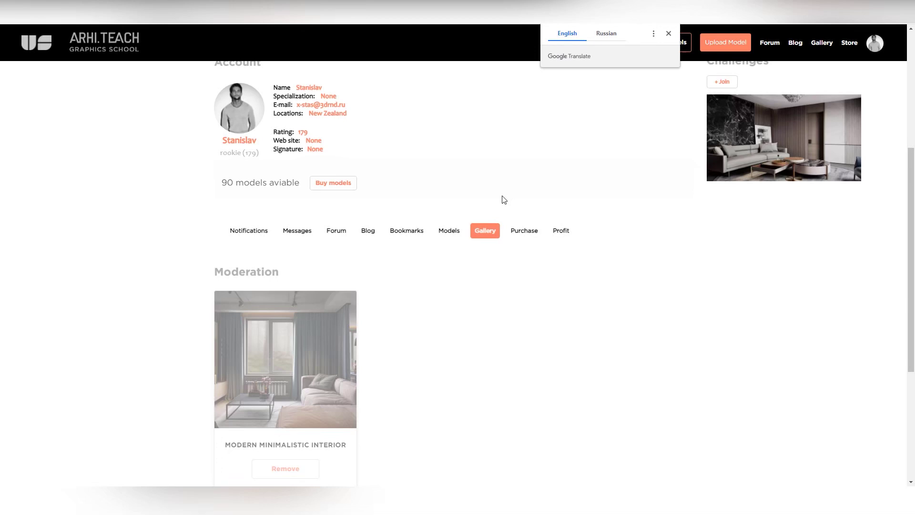
pyautogui.click(875, 43)
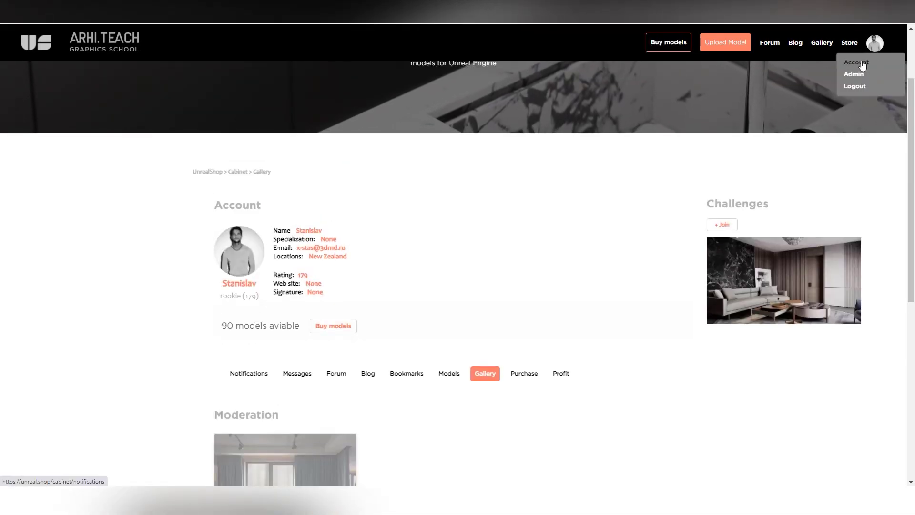
pyautogui.scroll(-5, 597, 257)
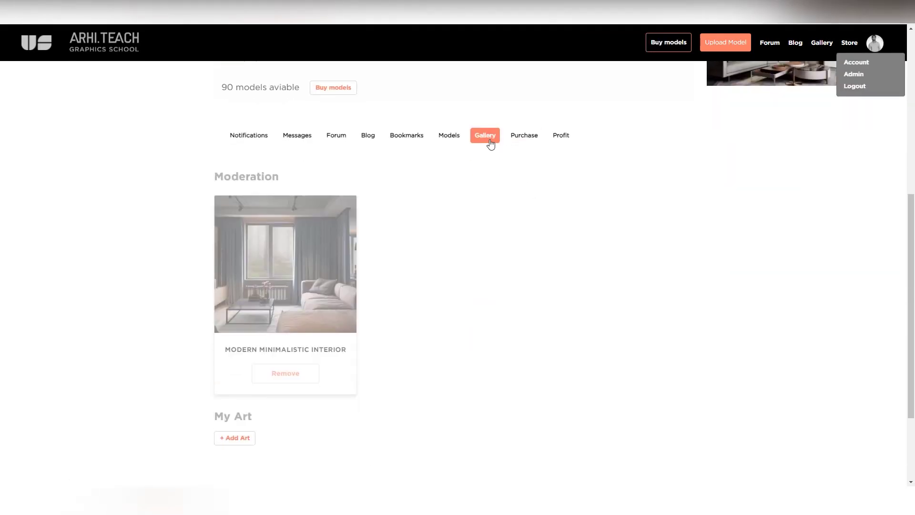
pyautogui.click(297, 135)
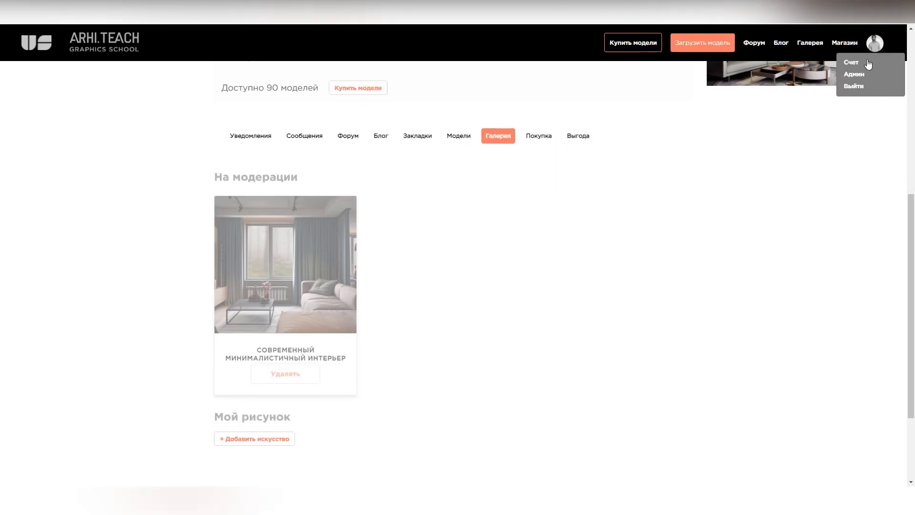
pyautogui.click(860, 75)
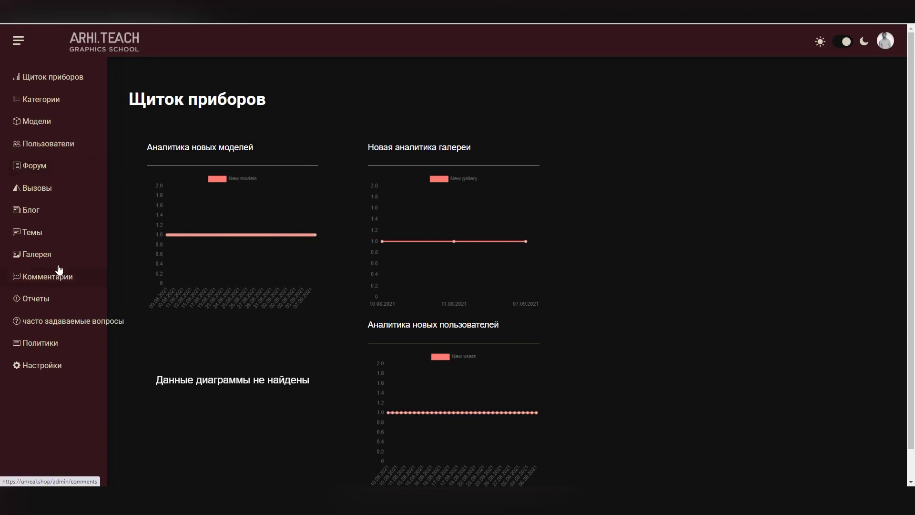
# Translate the admin dashboard into English and open its Gallery list
pyautogui.click(646, 23)
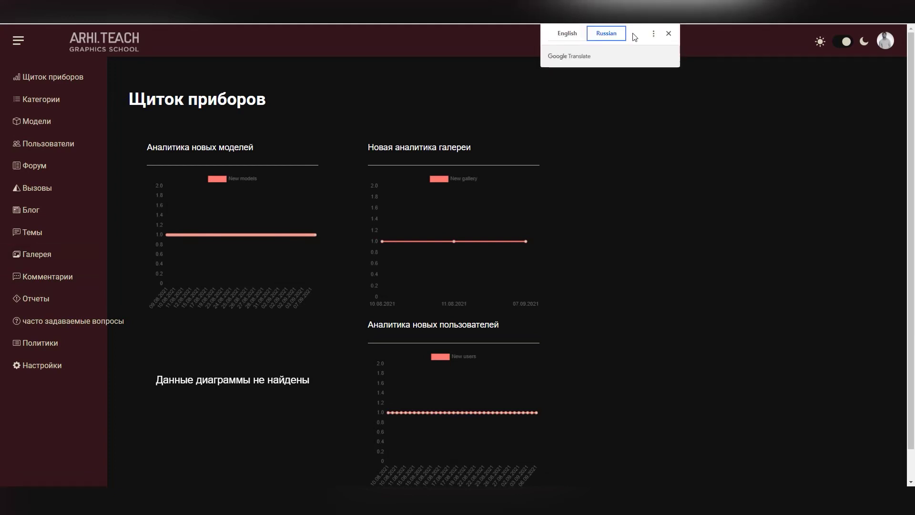
pyautogui.click(575, 34)
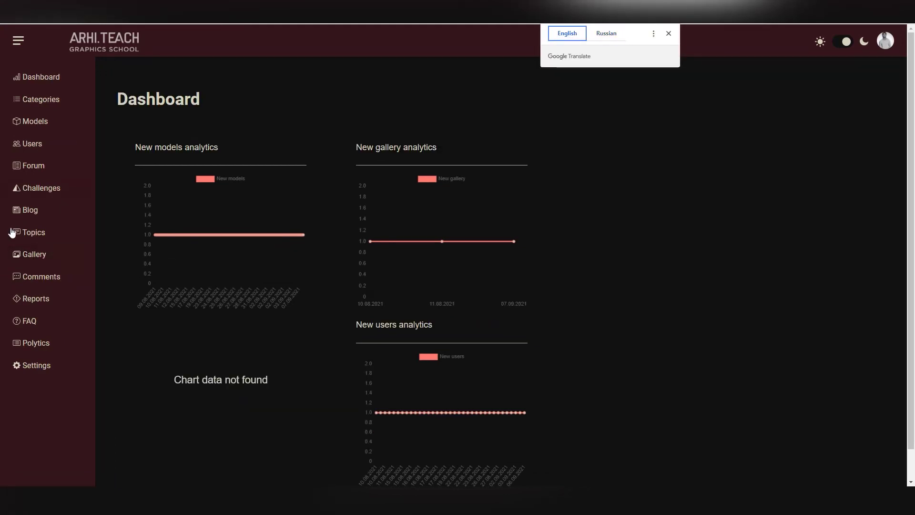
pyautogui.click(33, 257)
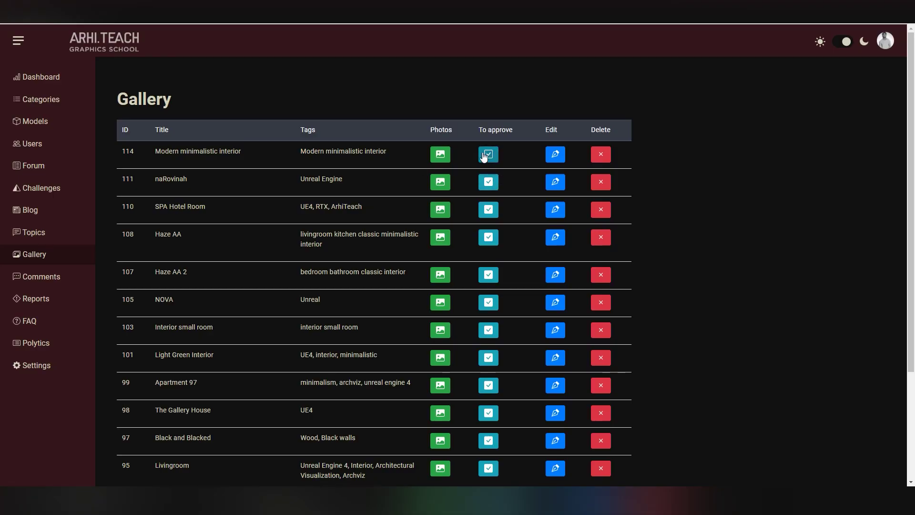
# Review the details of entry 114, then approve the Modern minimalistic interior entry
pyautogui.click(556, 154)
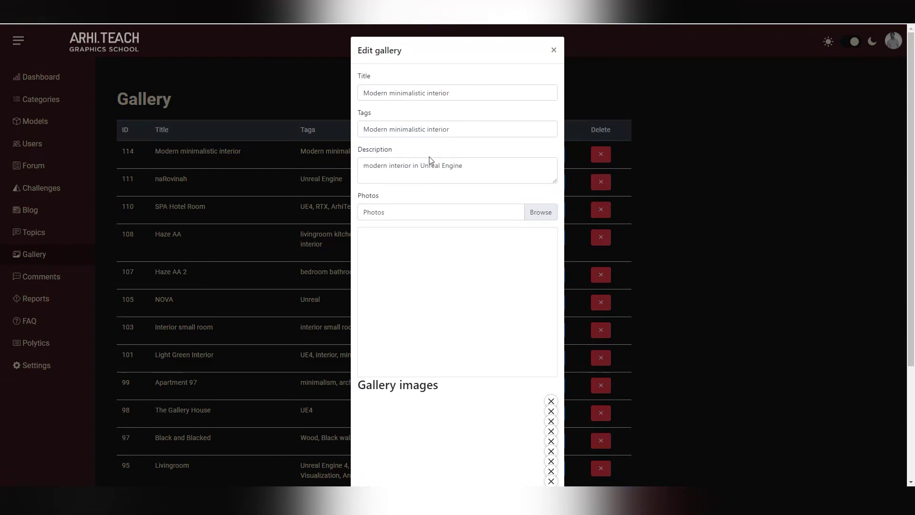
pyautogui.scroll(-3, 430, 161)
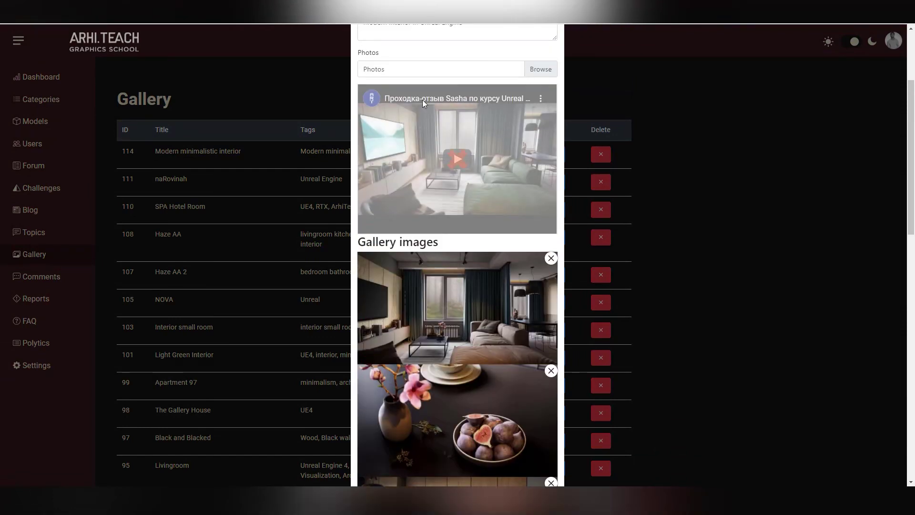
pyautogui.scroll(3, 423, 103)
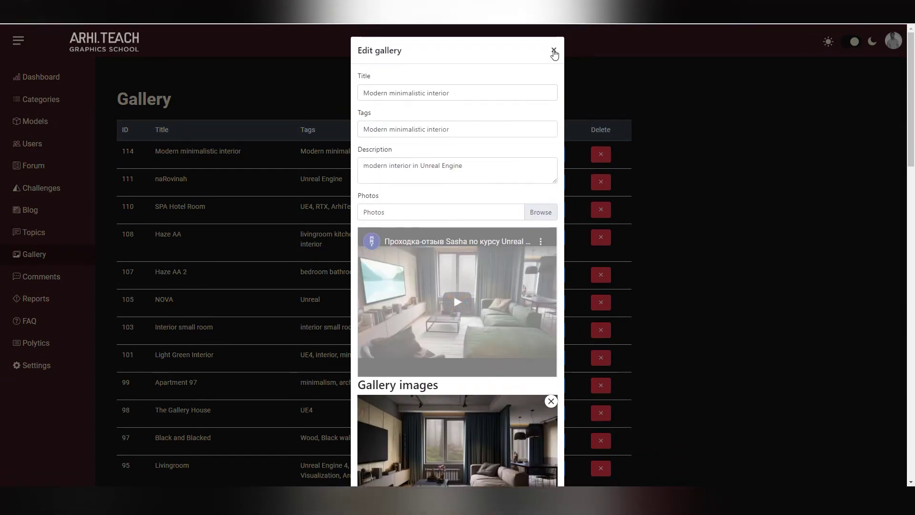
pyautogui.click(555, 52)
pyautogui.click(489, 154)
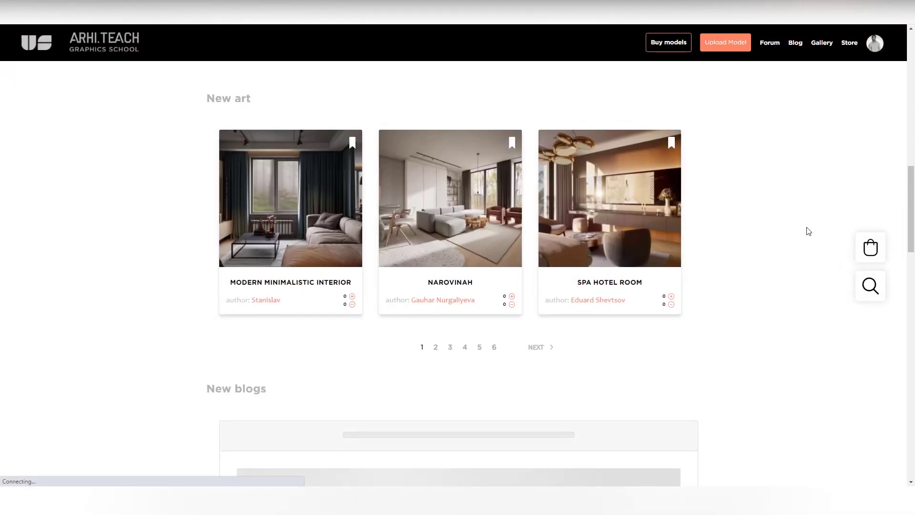
pyautogui.scroll(5, 808, 231)
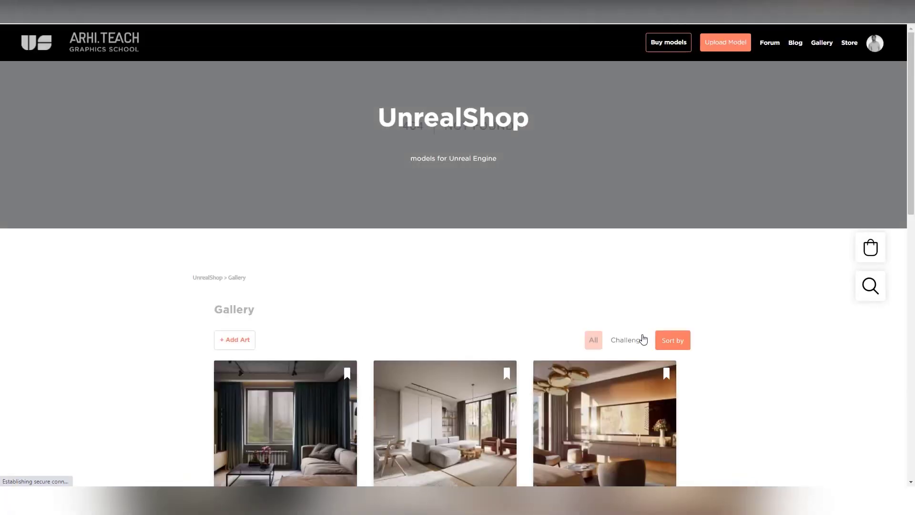
# Filter the gallery to challenge entries and scroll down to the bottom
pyautogui.click(643, 340)
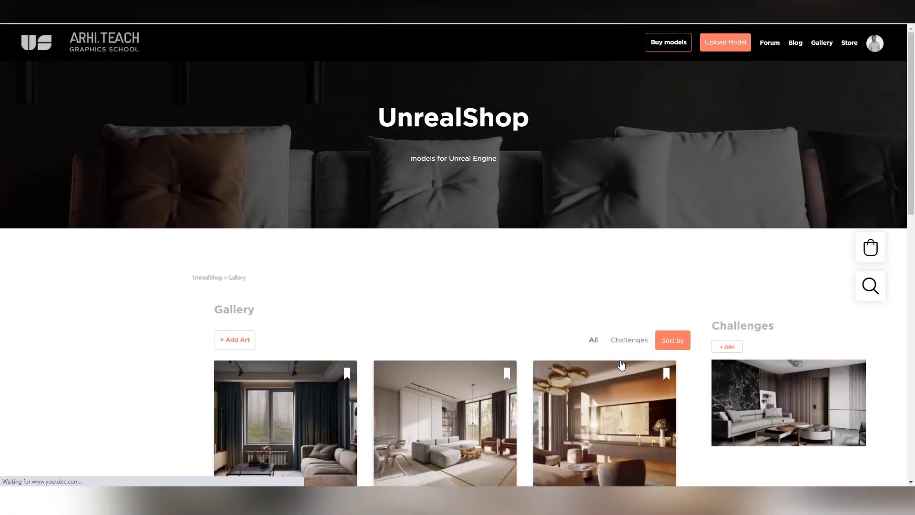
pyautogui.scroll(-2, 639, 344)
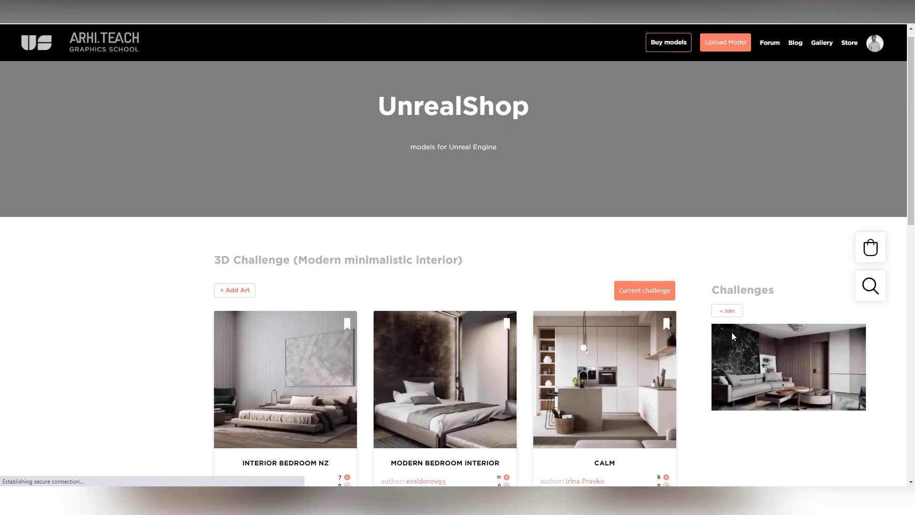
pyautogui.scroll(-5, 733, 337)
pyautogui.scroll(-5, 733, 337)
pyautogui.scroll(7, 586, 306)
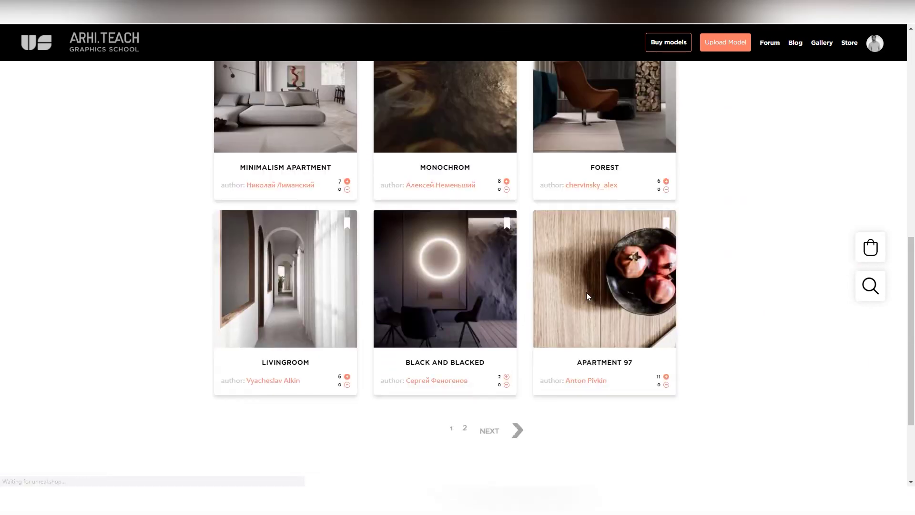
pyautogui.scroll(-1, 587, 298)
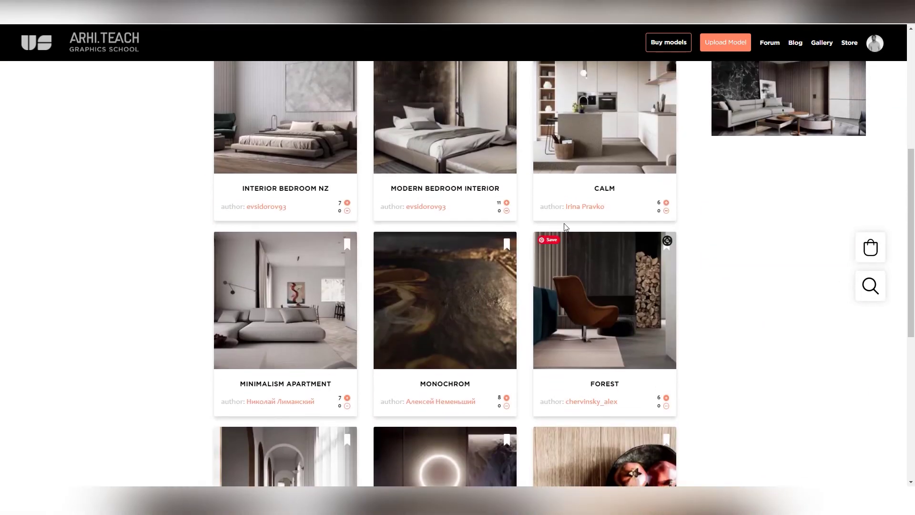
pyautogui.scroll(-2, 620, 224)
pyautogui.scroll(-3, 439, 272)
pyautogui.scroll(6, 439, 282)
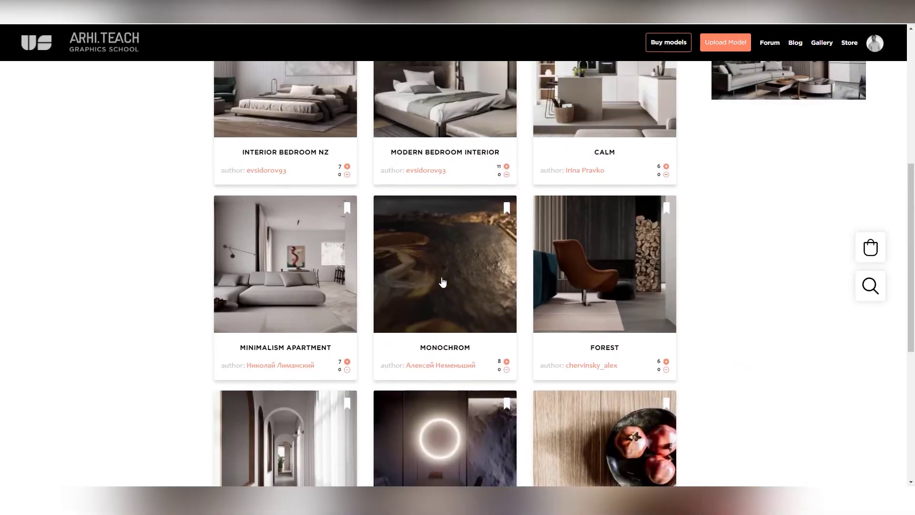
pyautogui.scroll(-7, 586, 272)
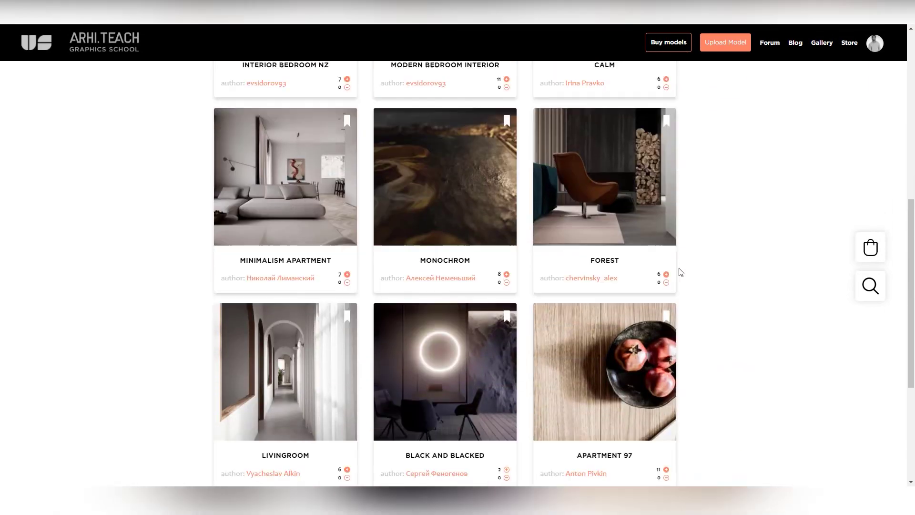
# Load page 2 of the challenge gallery and look through it
pyautogui.click(517, 361)
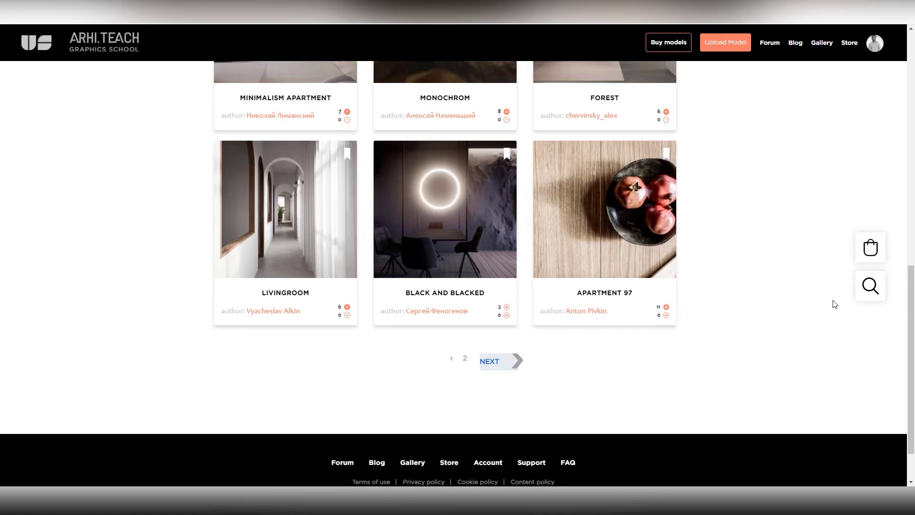
pyautogui.scroll(-10, 813, 303)
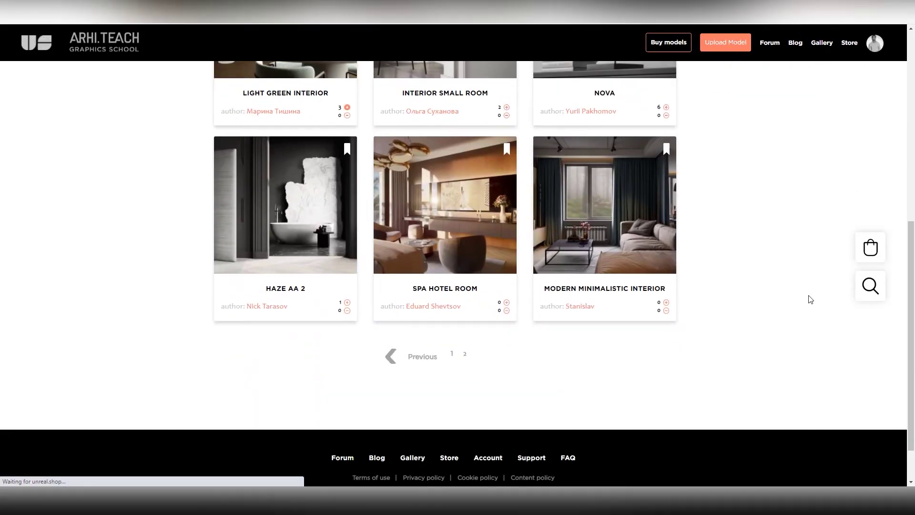
pyautogui.scroll(-1, 557, 242)
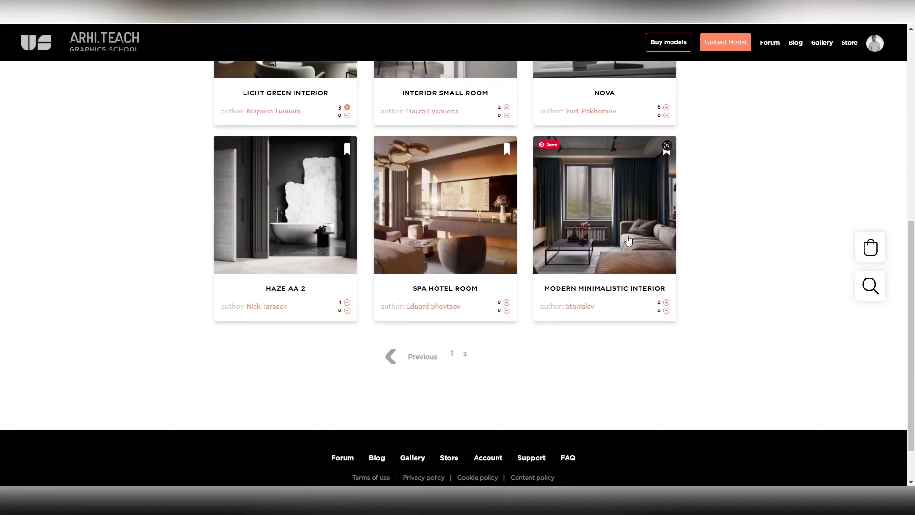
pyautogui.scroll(8, 673, 214)
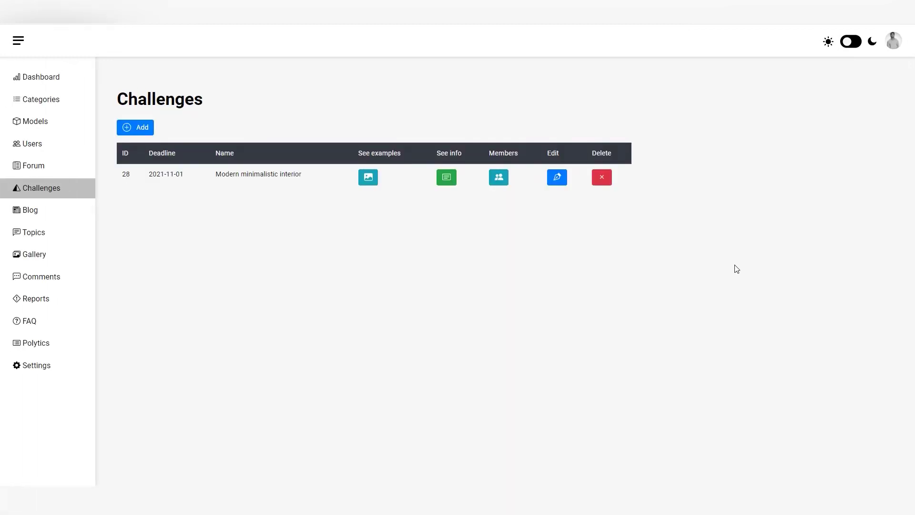
# Open the Members list for challenge 28 and scroll through its participants
pyautogui.click(499, 177)
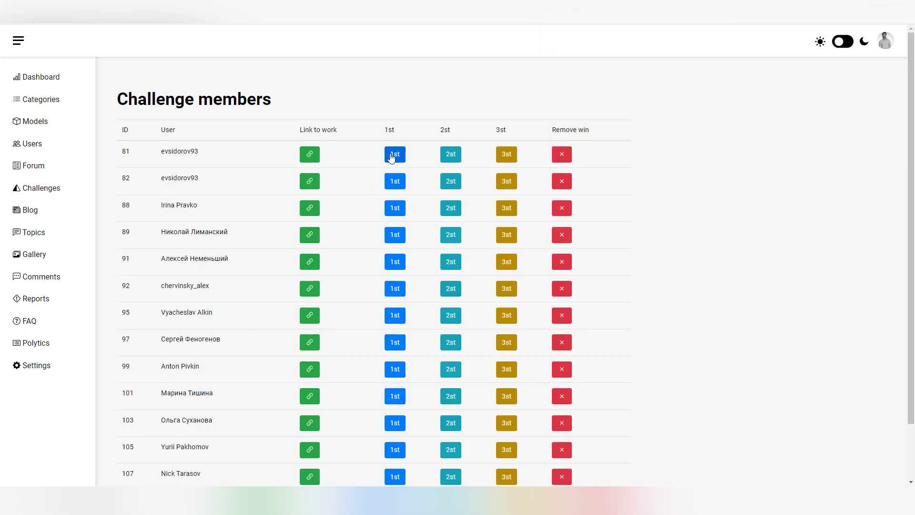
pyautogui.scroll(-3, 682, 199)
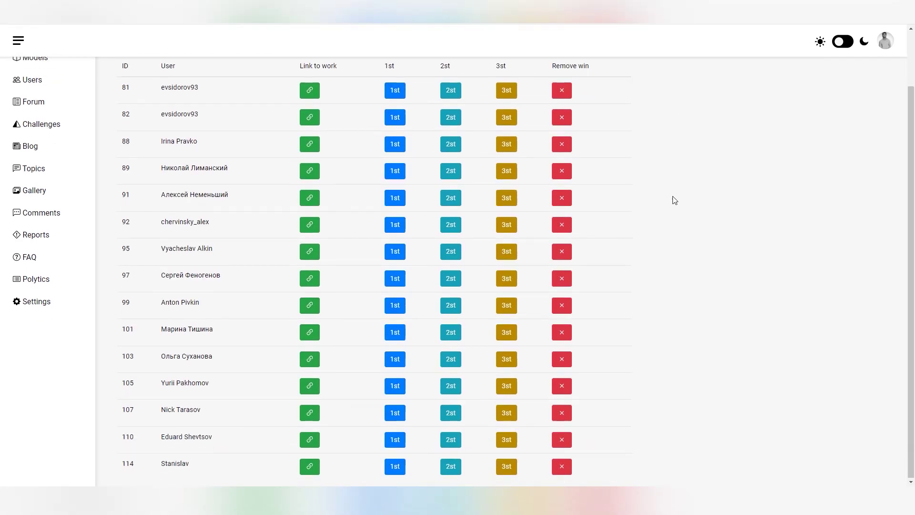
pyautogui.scroll(3, 709, 221)
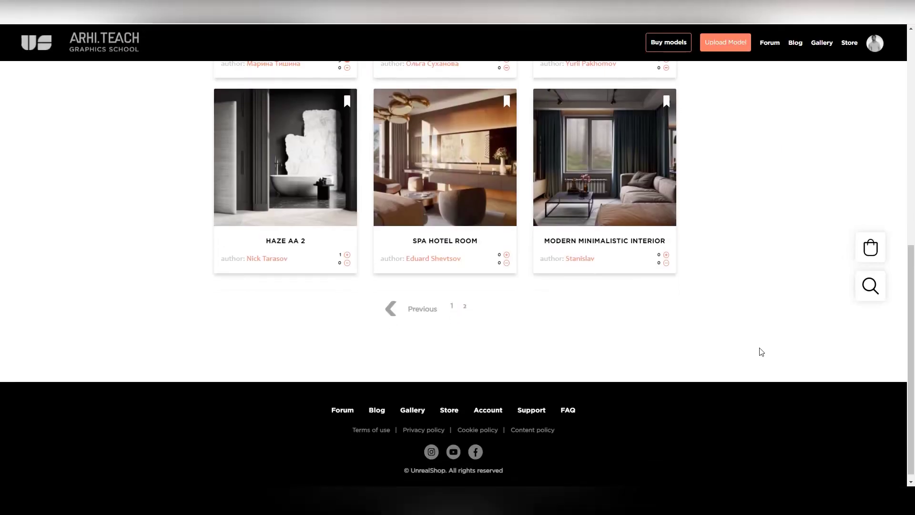
pyautogui.scroll(10, 759, 348)
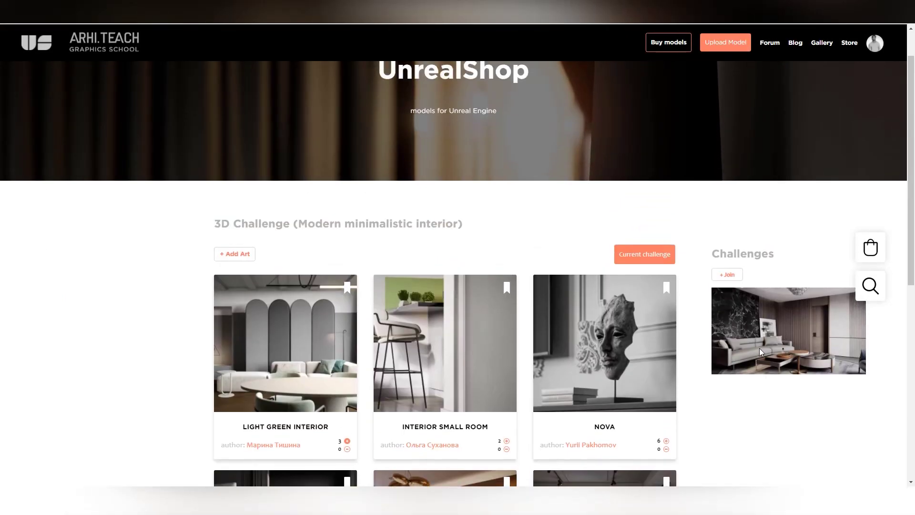
# From the home page's New blogs, open the 'Challenge. Modern interior in Unreal Engine' post
pyautogui.scroll(1, 656, 432)
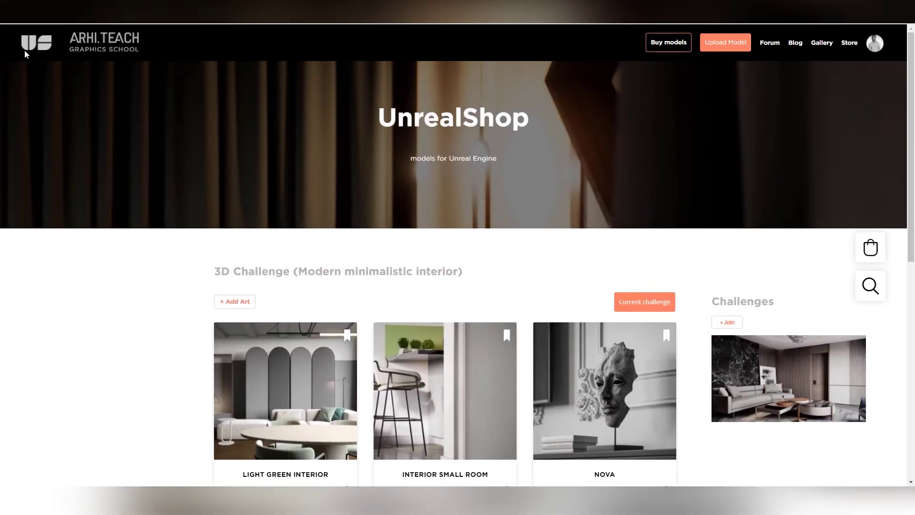
pyautogui.click(28, 46)
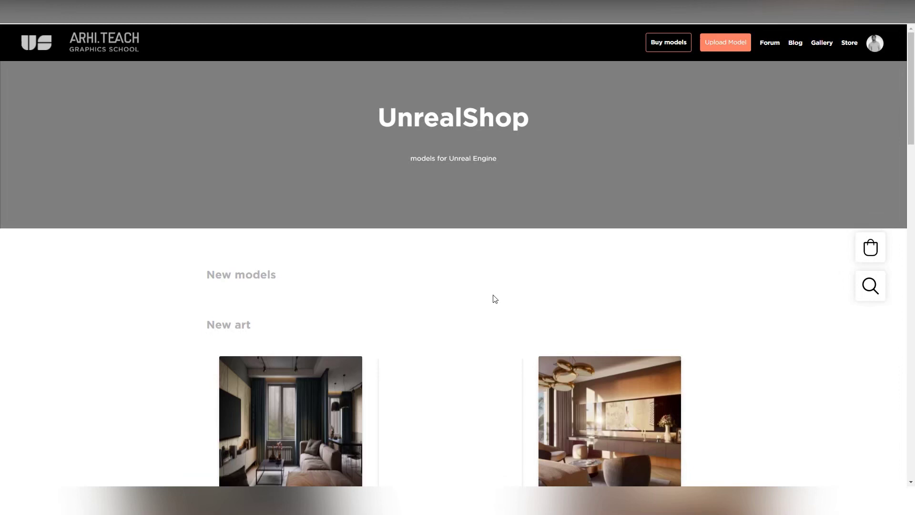
pyautogui.scroll(-5, 779, 343)
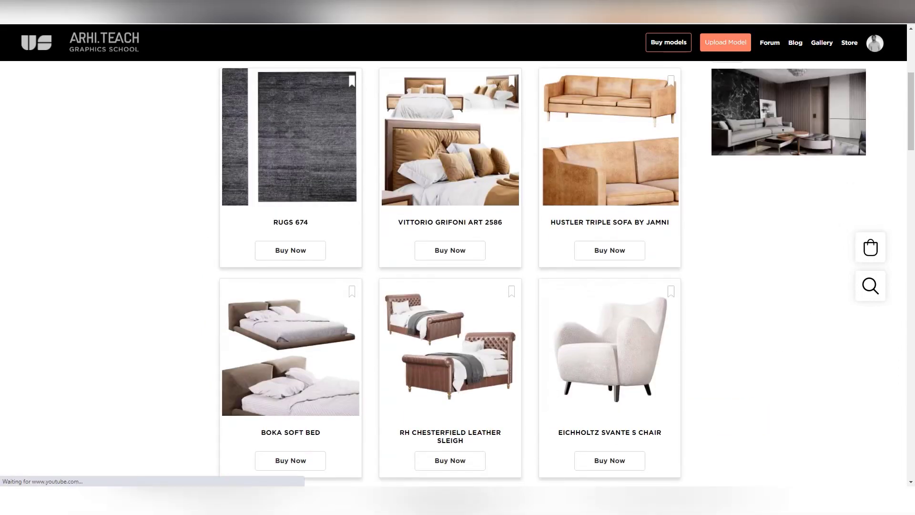
pyautogui.scroll(4, 788, 176)
pyautogui.scroll(-15, 740, 239)
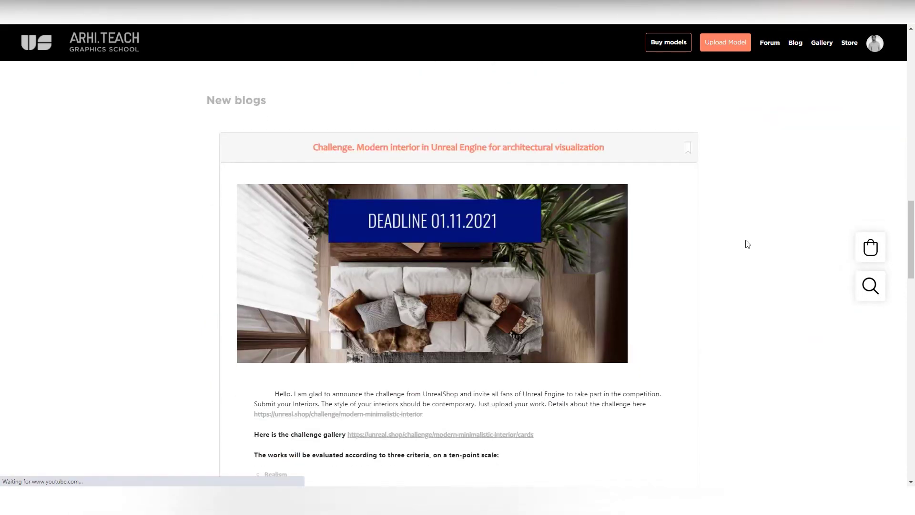
pyautogui.scroll(-6, 748, 244)
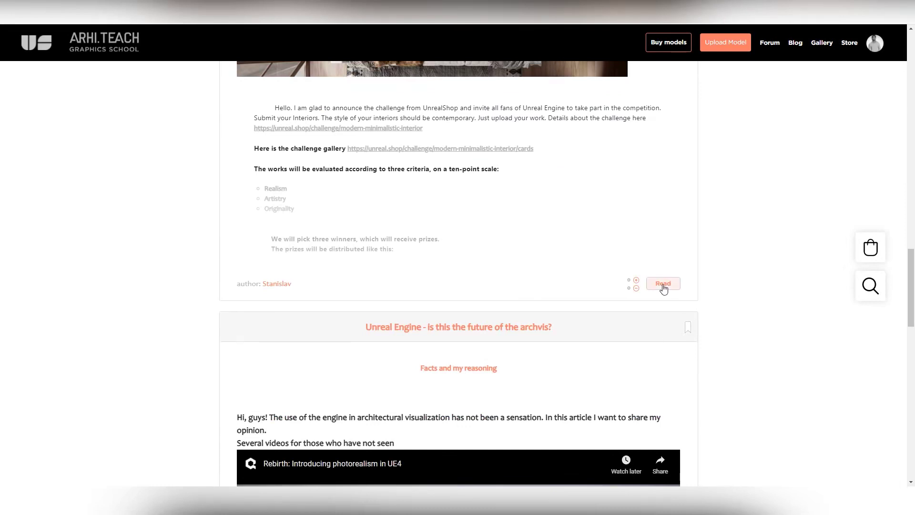
pyautogui.click(663, 285)
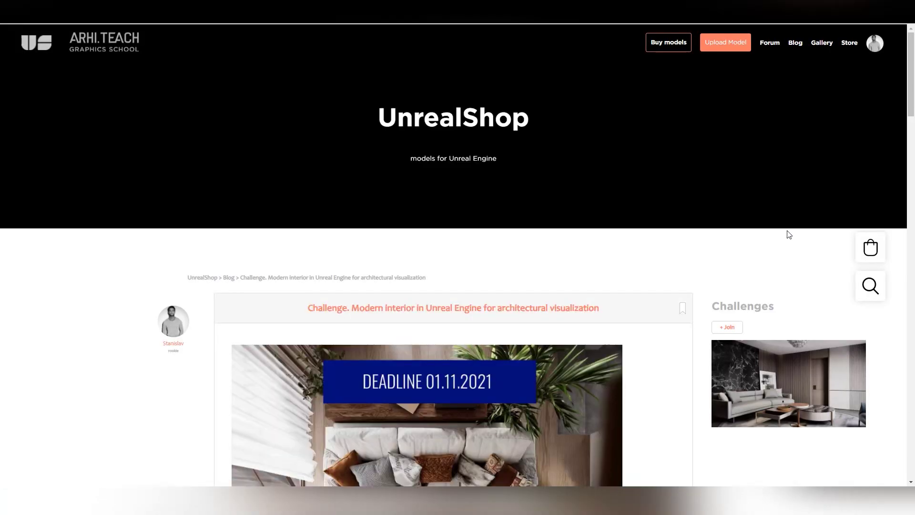
# Select the 1st, 2nd and 3rd winner prize lines: 400, 200 and 100 USD
pyautogui.scroll(-7, 711, 270)
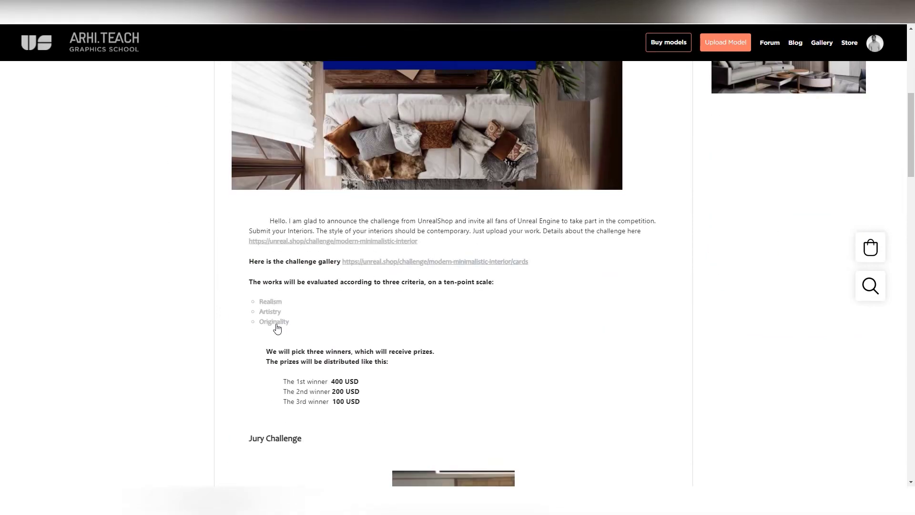
pyautogui.scroll(-3, 722, 328)
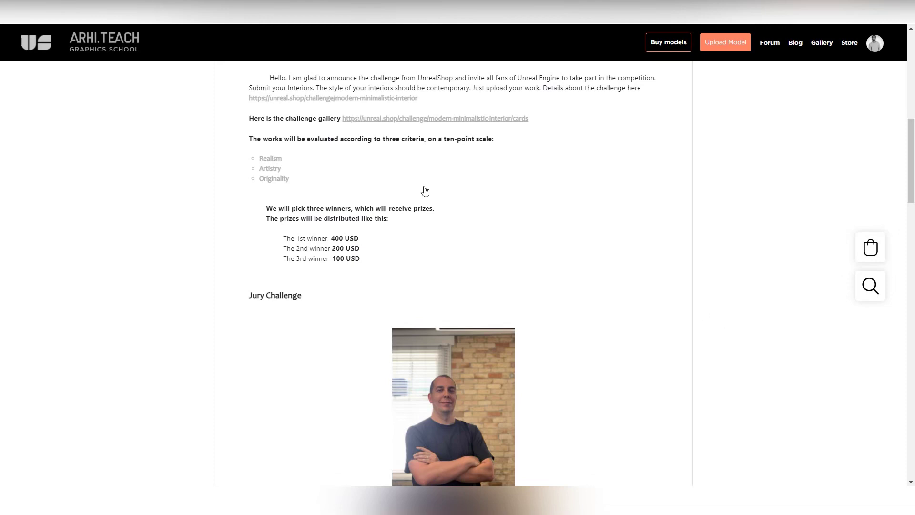
pyautogui.moveTo(283, 239); pyautogui.dragTo(358, 257)
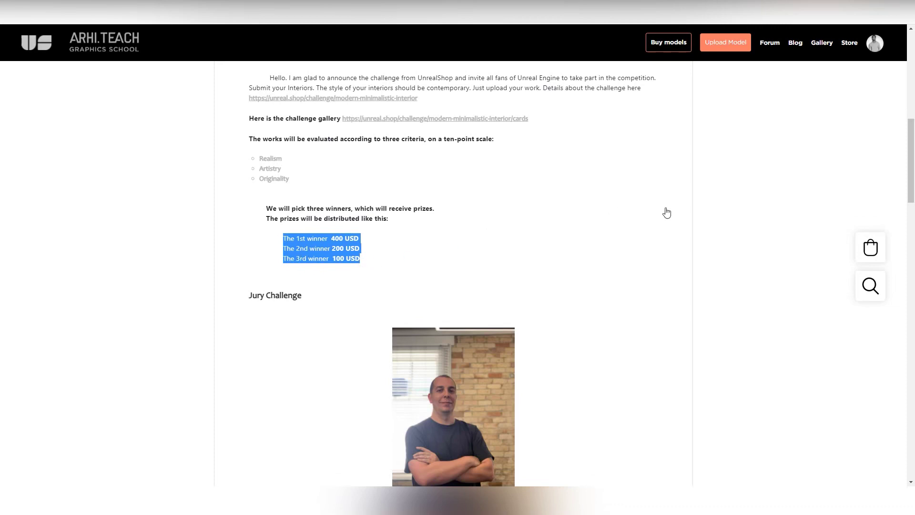
pyautogui.scroll(-9, 664, 213)
pyautogui.scroll(1, 617, 188)
pyautogui.scroll(4, 619, 190)
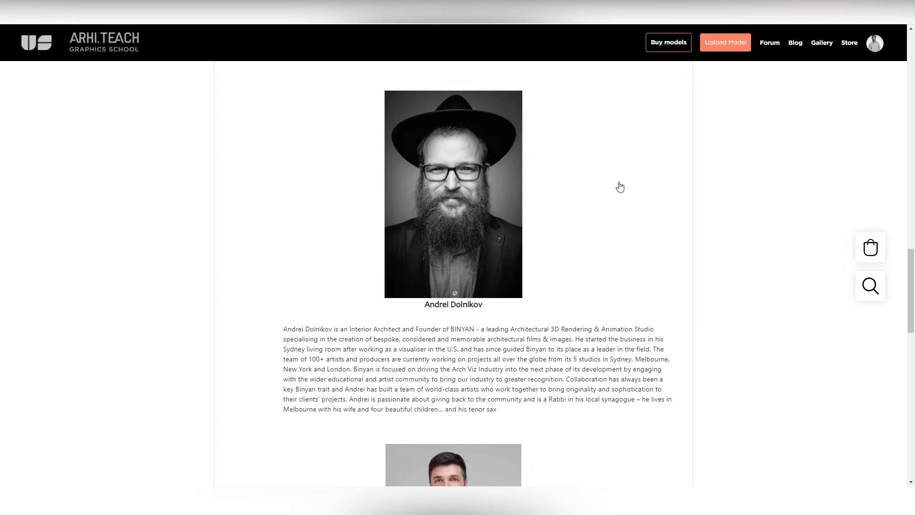
pyautogui.scroll(-3, 619, 187)
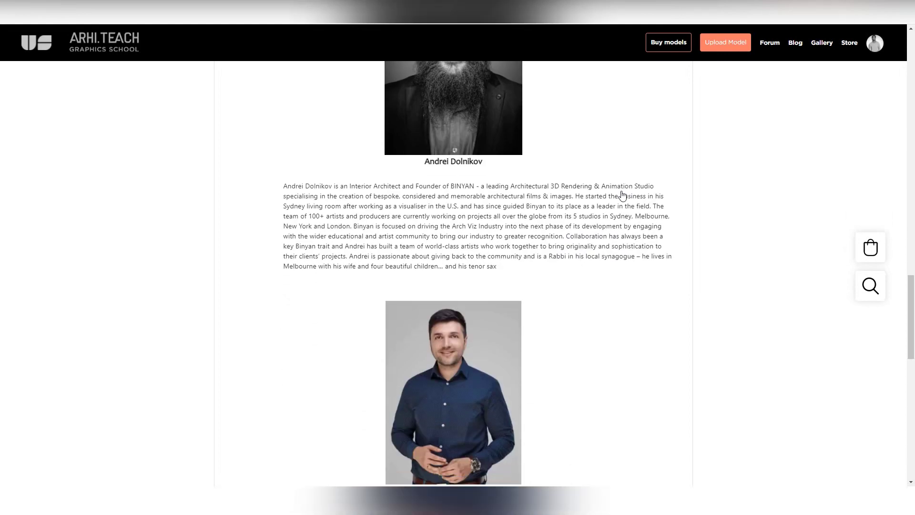
pyautogui.scroll(-2, 639, 210)
pyautogui.scroll(2, 650, 219)
pyautogui.scroll(5, 720, 242)
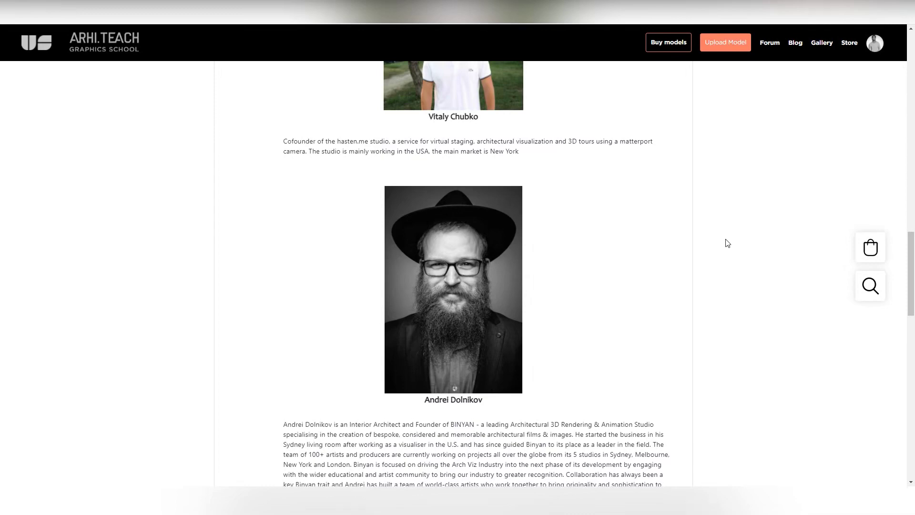
pyautogui.scroll(-6, 729, 248)
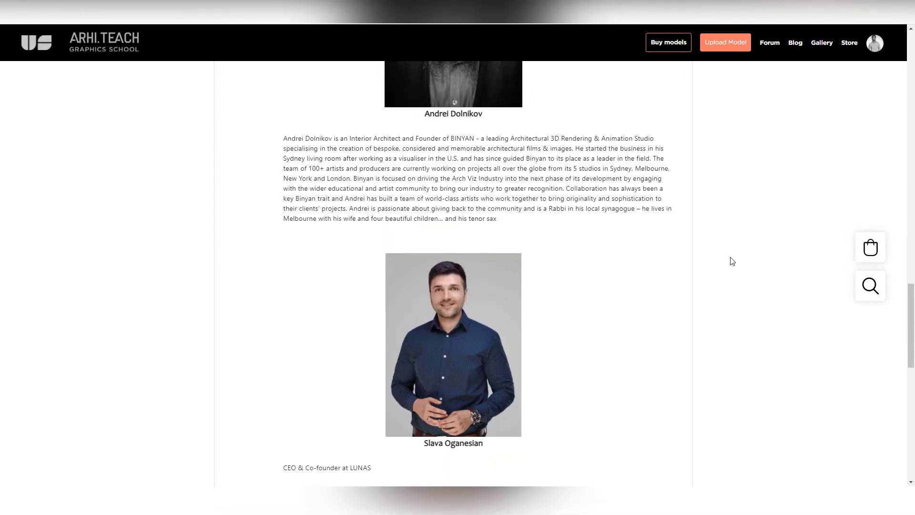
pyautogui.scroll(14, 734, 241)
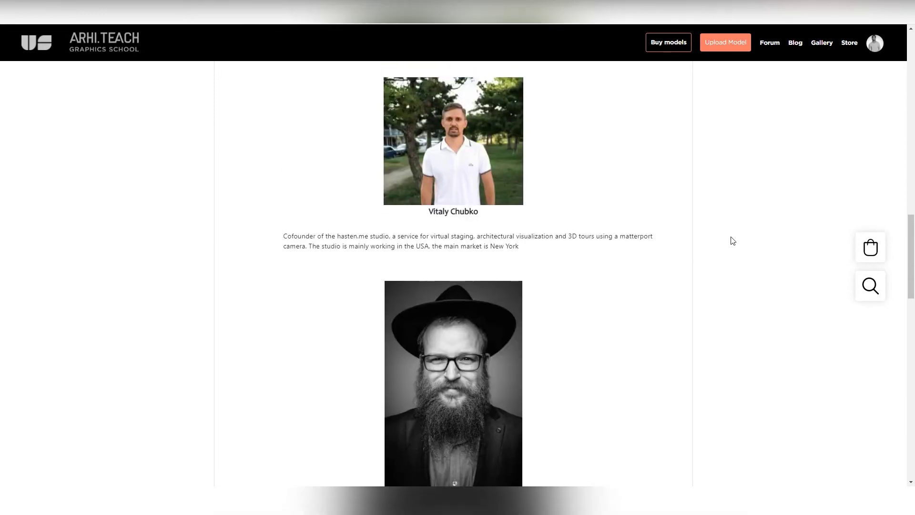
pyautogui.scroll(2, 733, 240)
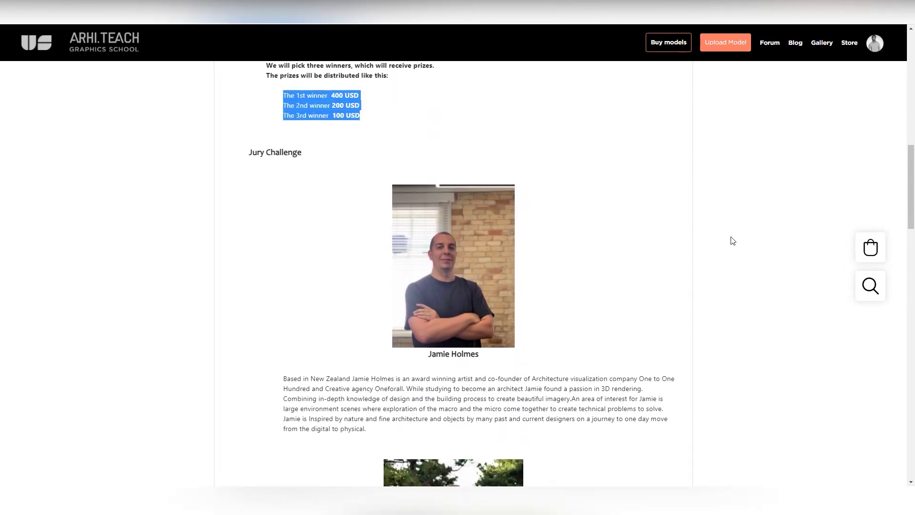